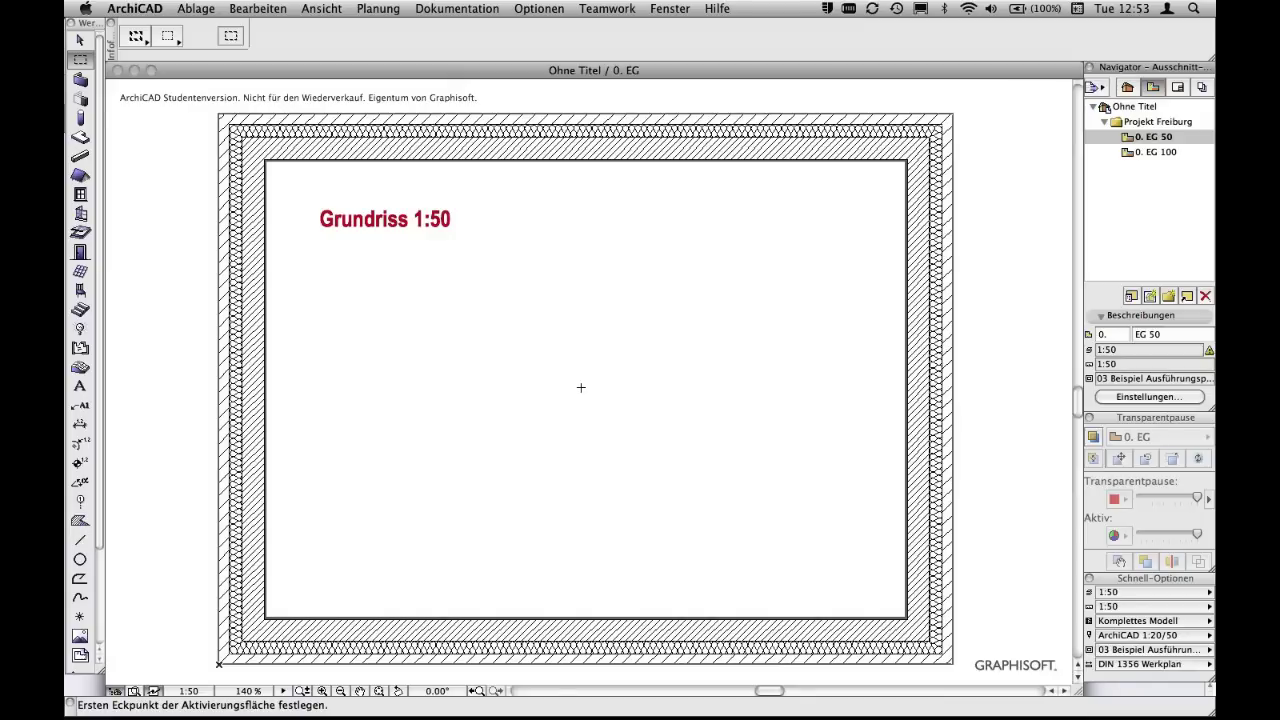
Open the Organizer and toggle its panes between Projektmappe and the Ausschnittmappe view list
left_click(1102, 89)
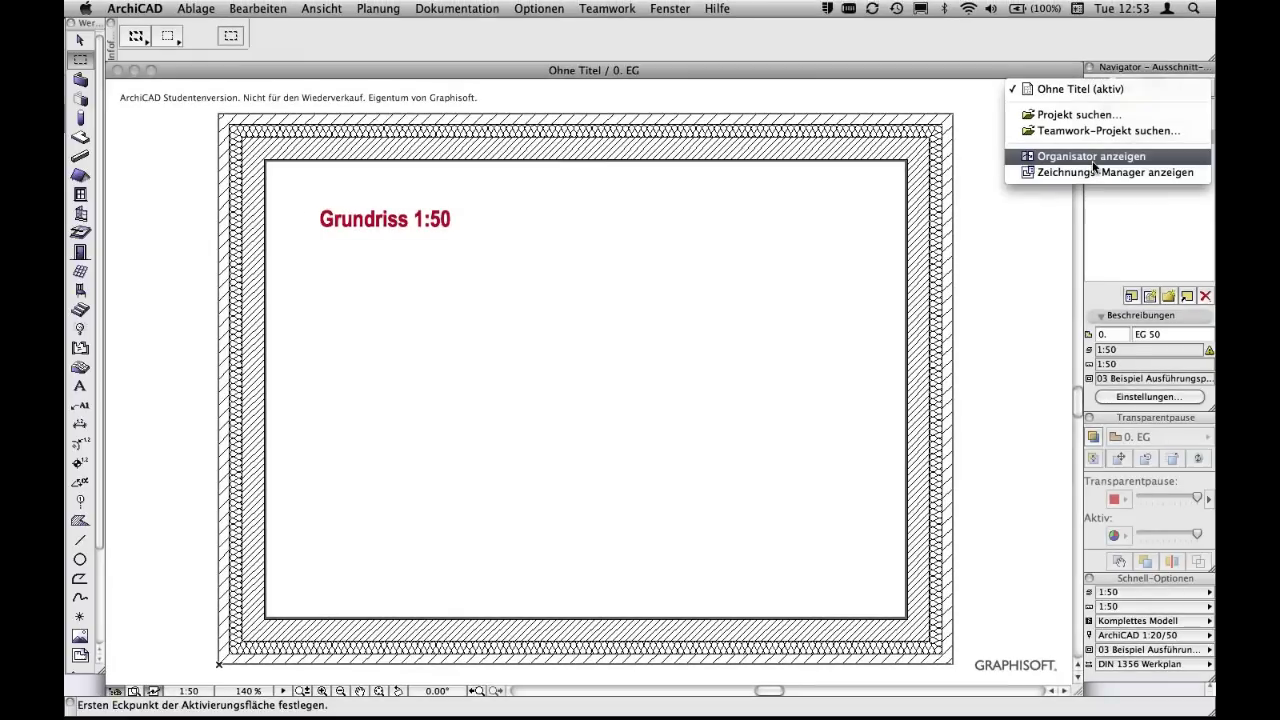
left_click(1093, 162)
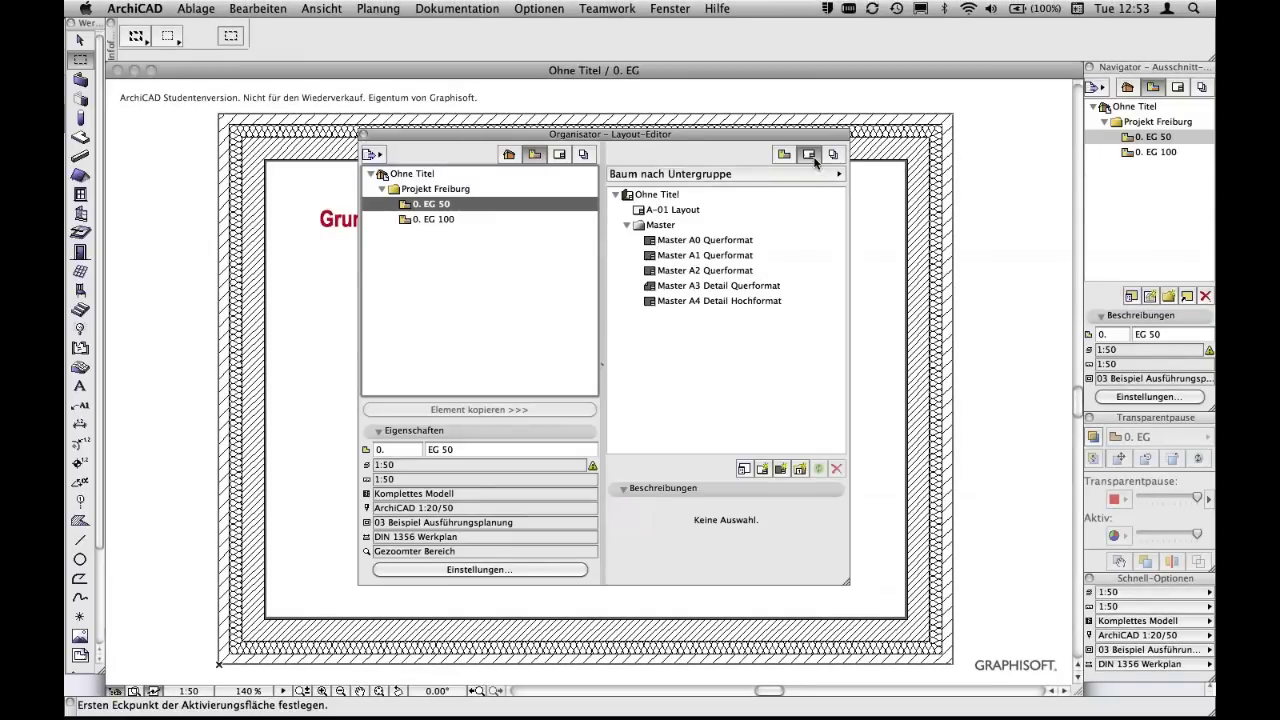
left_click(510, 156)
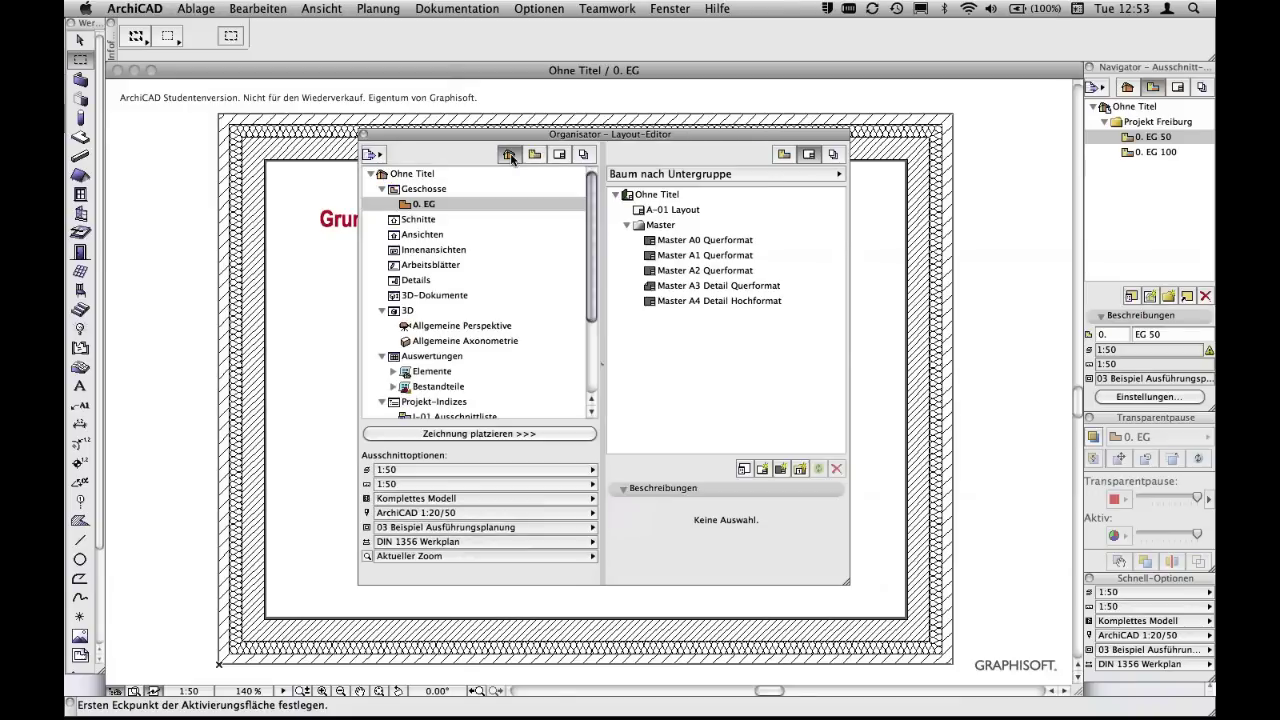
left_click(534, 161)
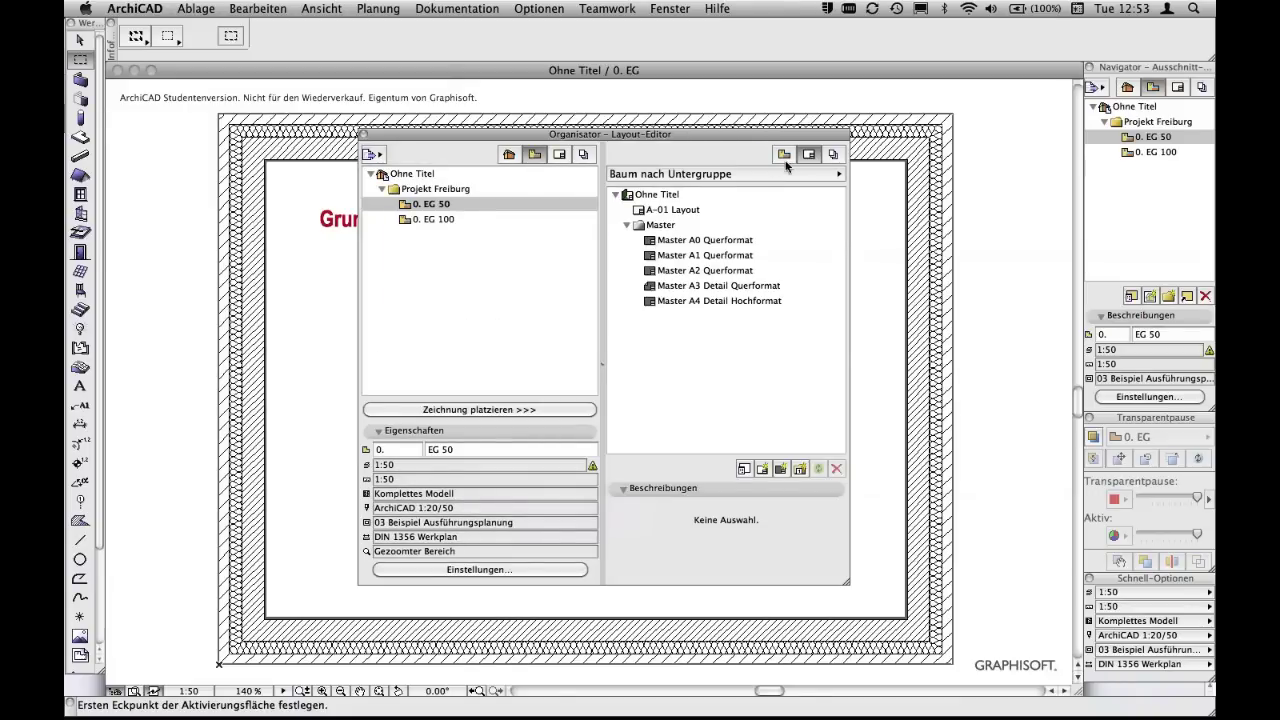
left_click(788, 158)
left_click(509, 155)
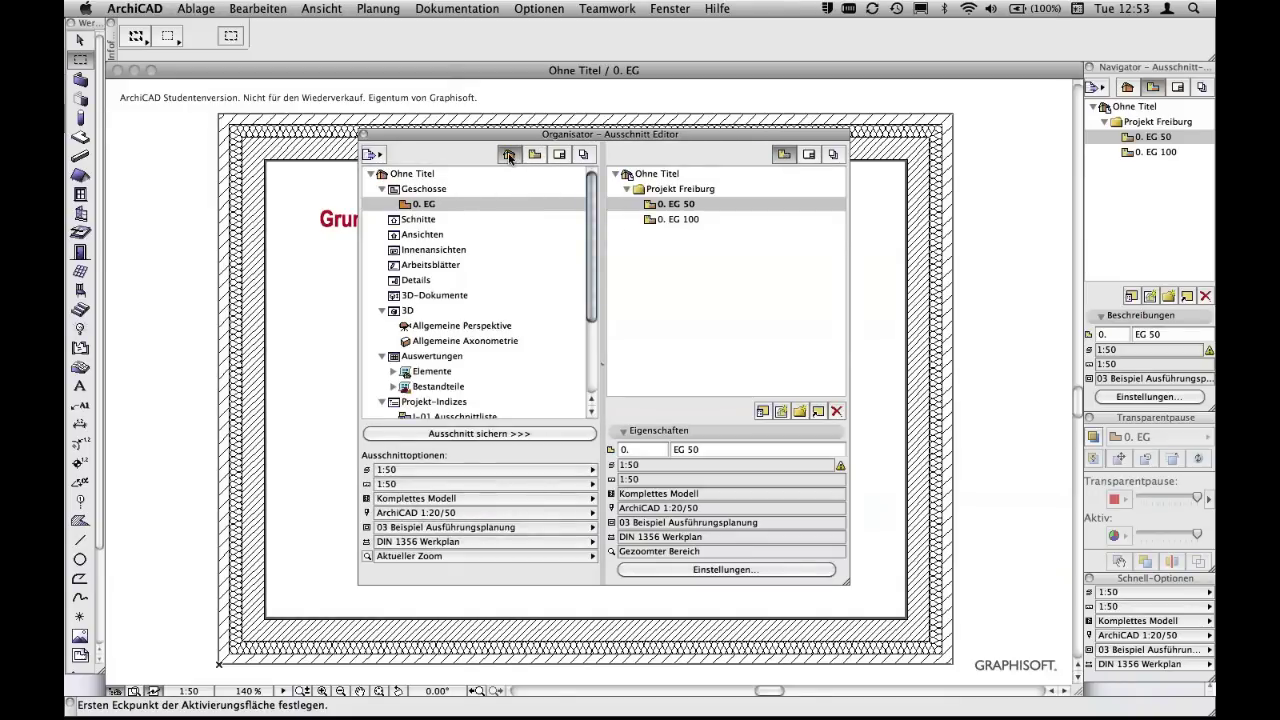
left_click(534, 155)
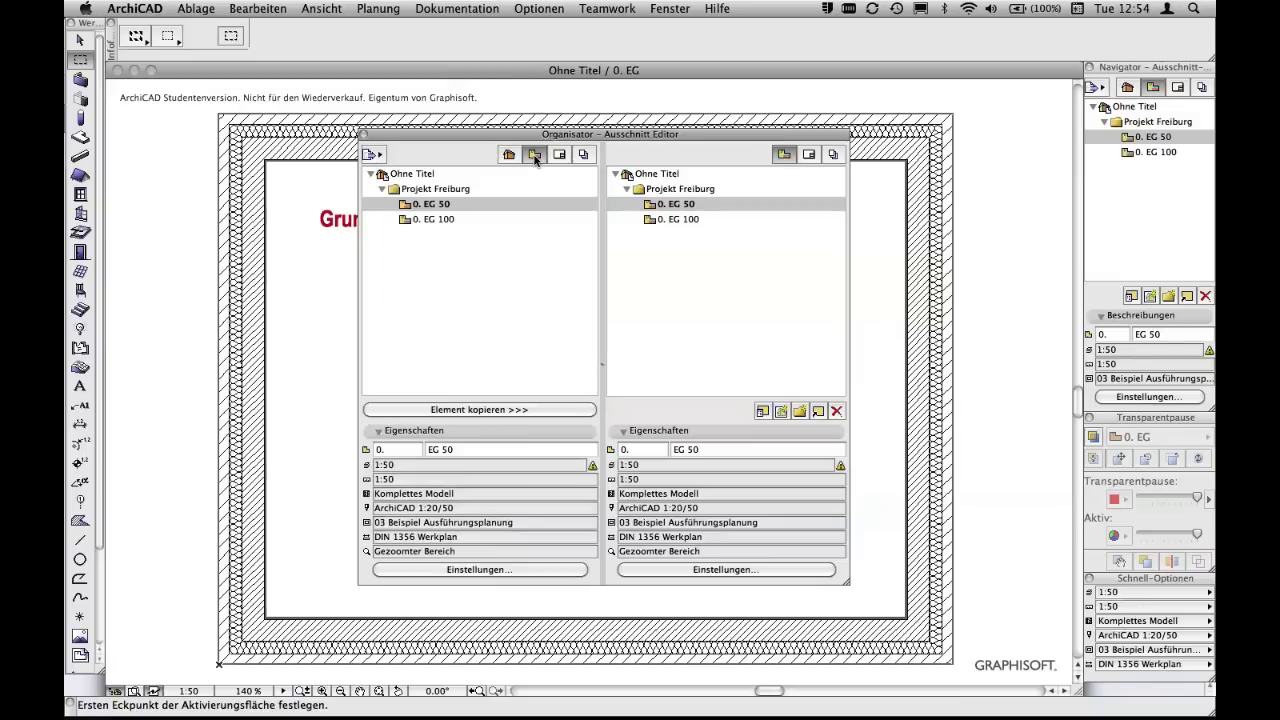
Show the Layoutbuch in the right pane and keep A-01 Layout on Master A1 Querformat
left_click(809, 155)
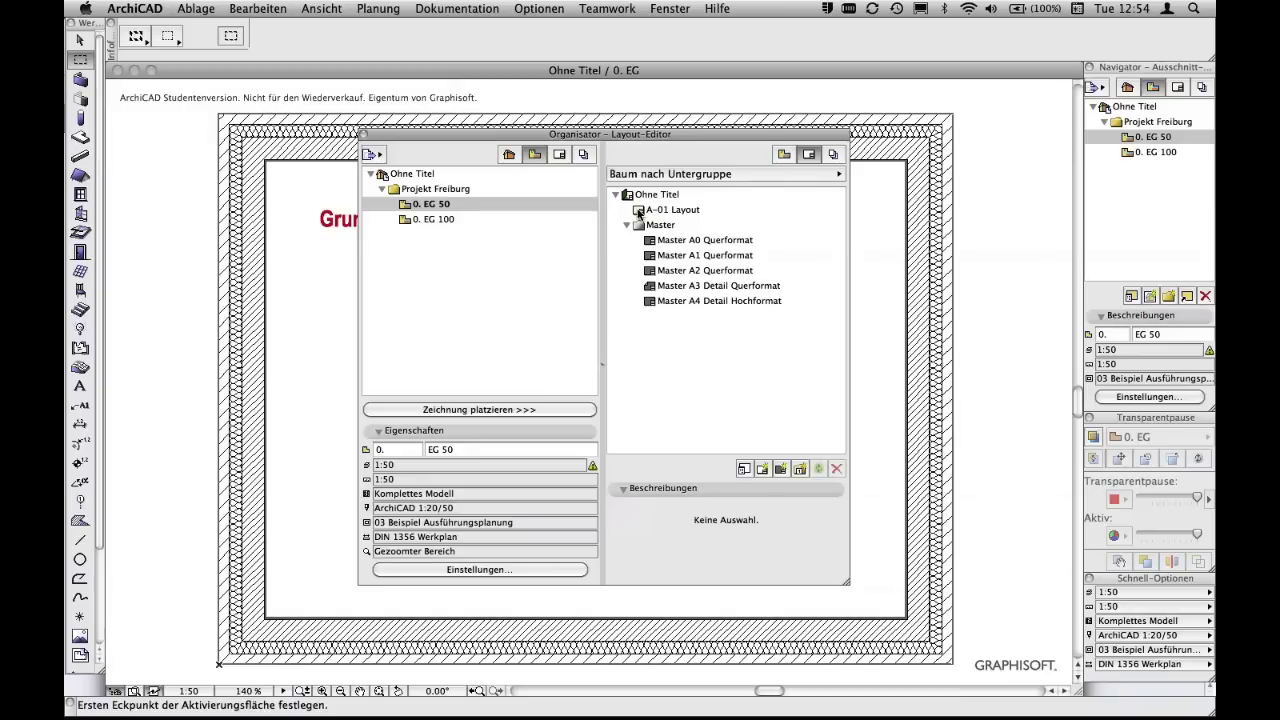
left_click(639, 212)
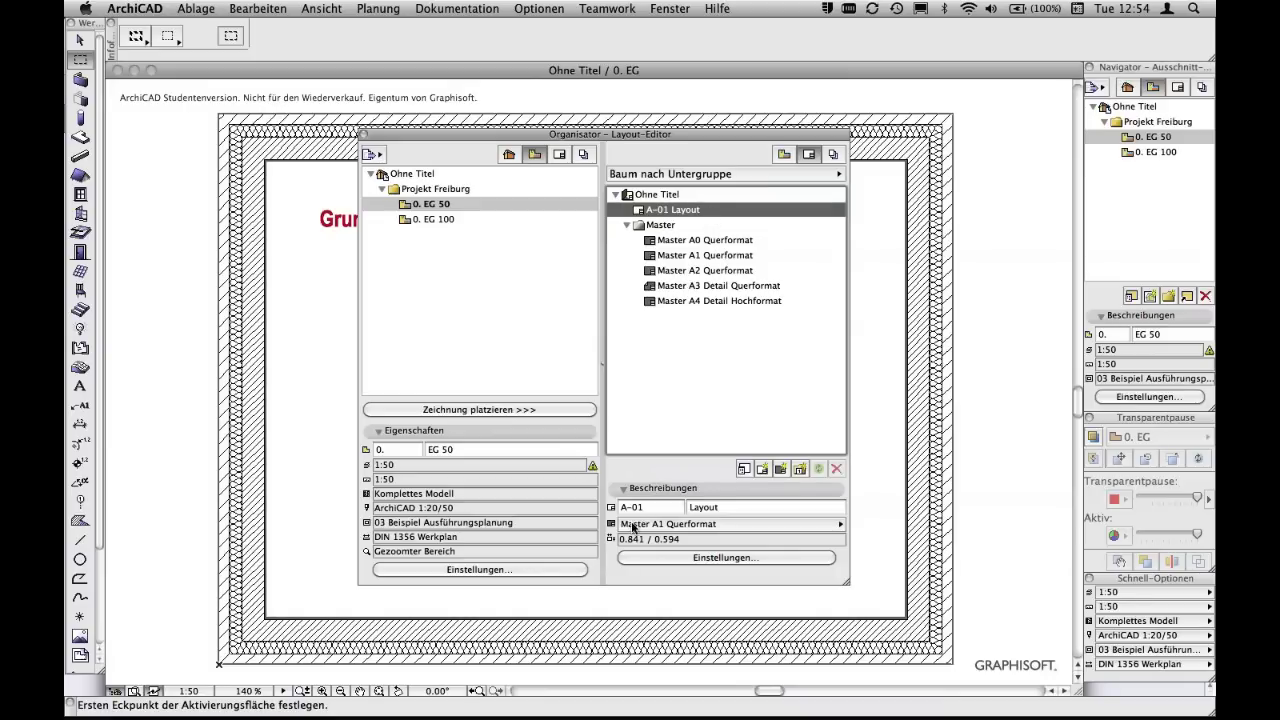
left_click(724, 524)
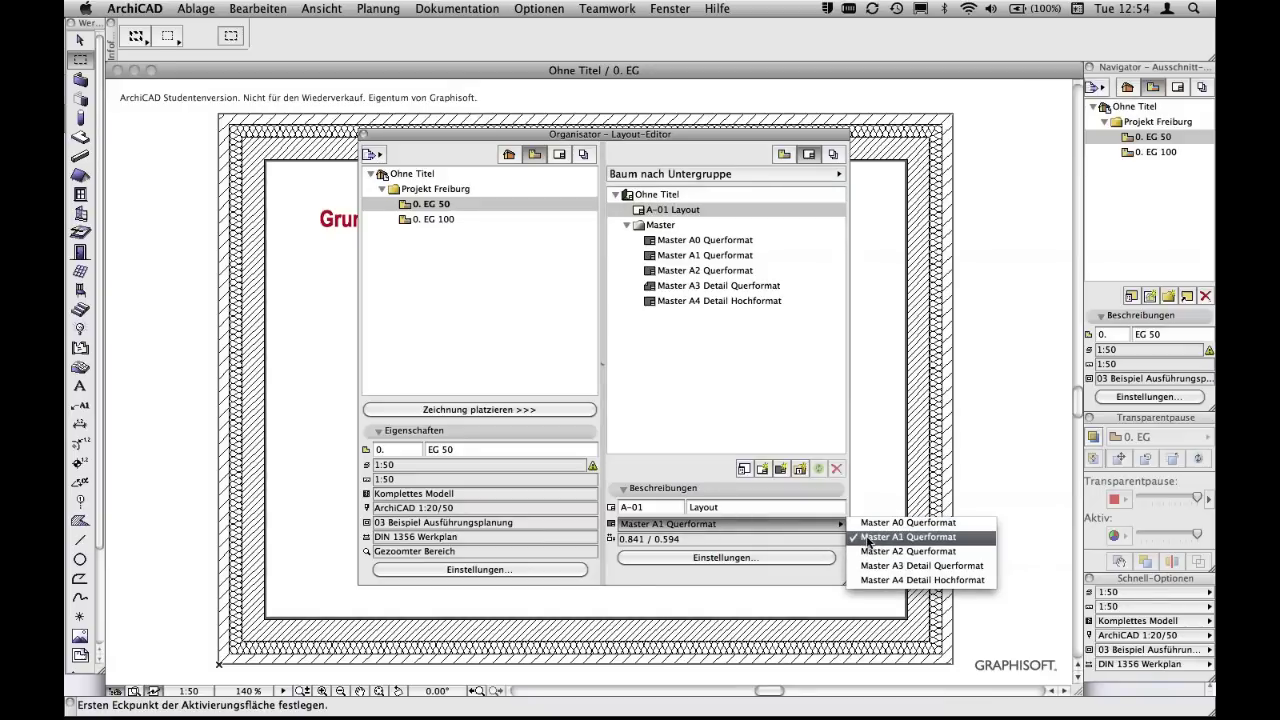
left_click(868, 540)
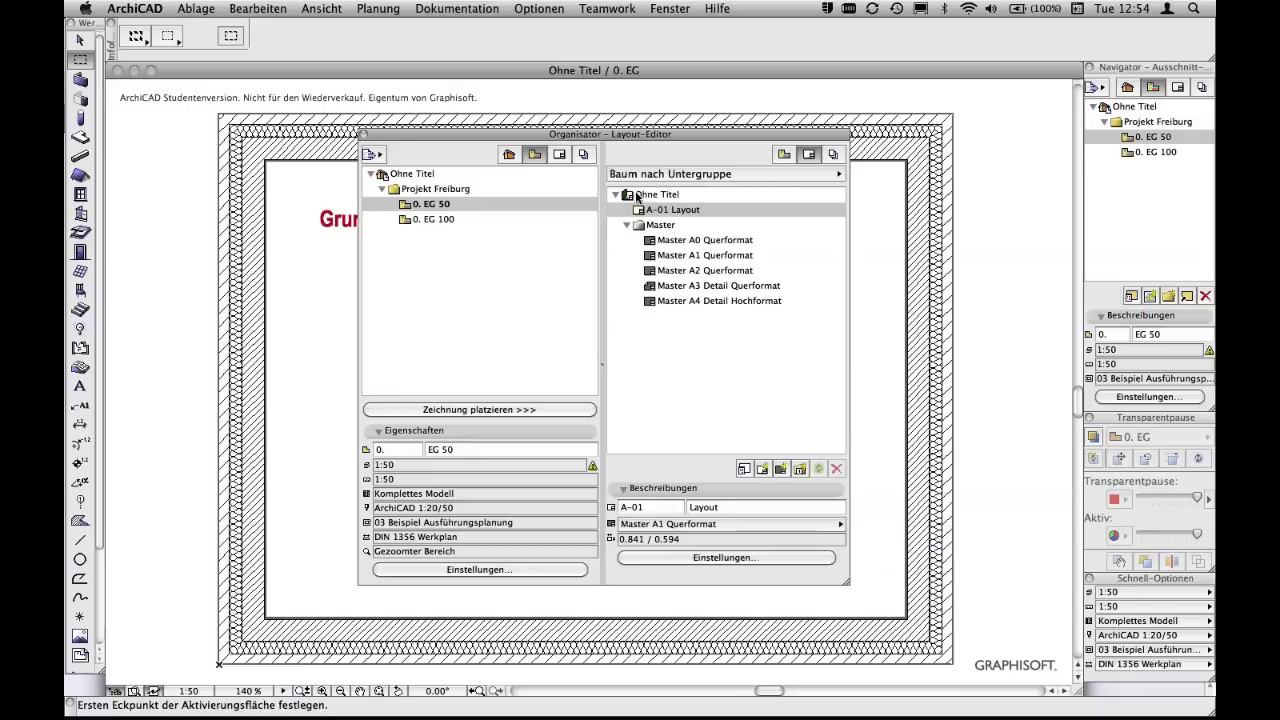
Open Master A0 Querformat and review its 1.189 × 0.841 Masterlayout-Einstellungen
double_click(650, 241)
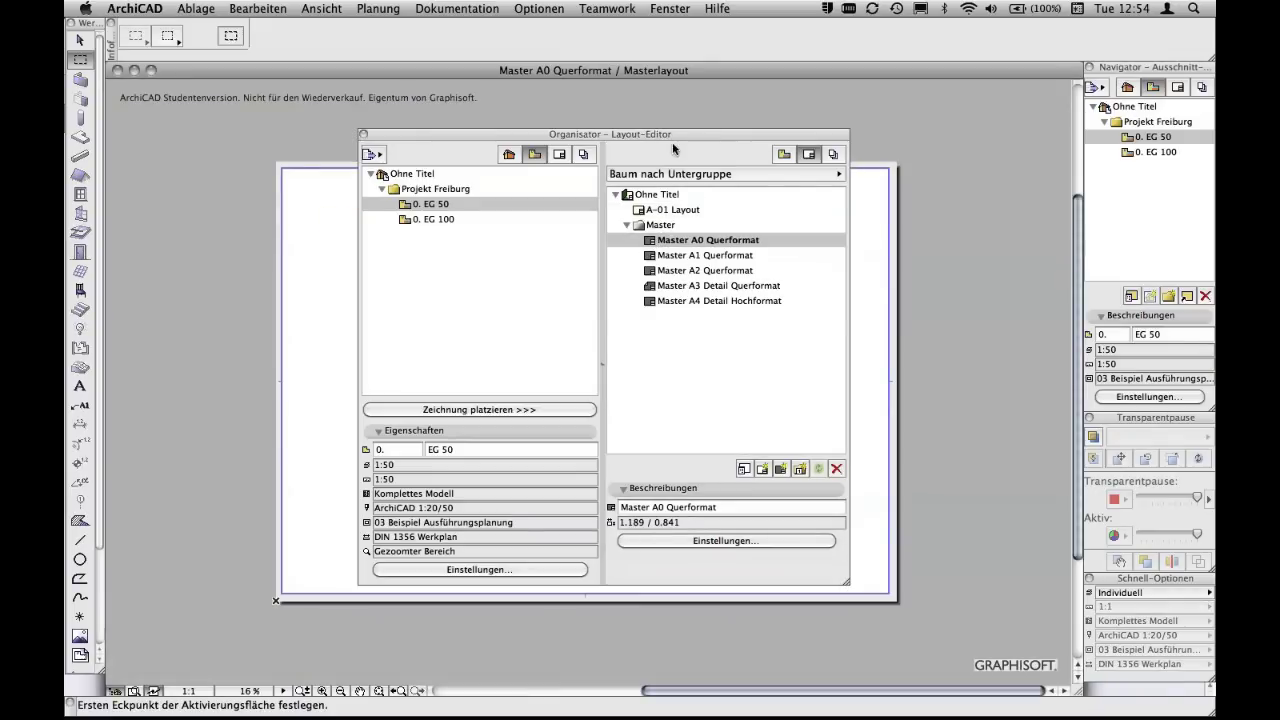
mouse_move(670, 134)
left_mouse_down()
mouse_move(477, 228)
mouse_move(408, 189)
mouse_move(522, 229)
mouse_move(534, 219)
left_mouse_up()
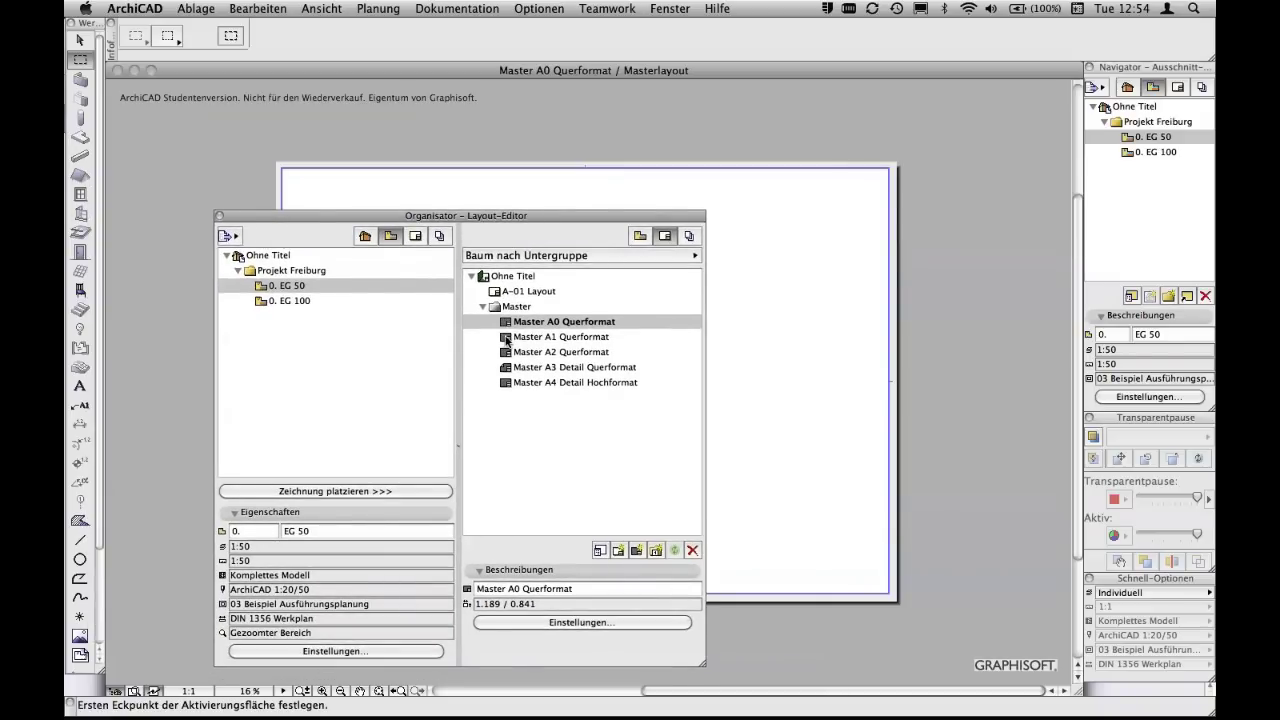
left_click(578, 622)
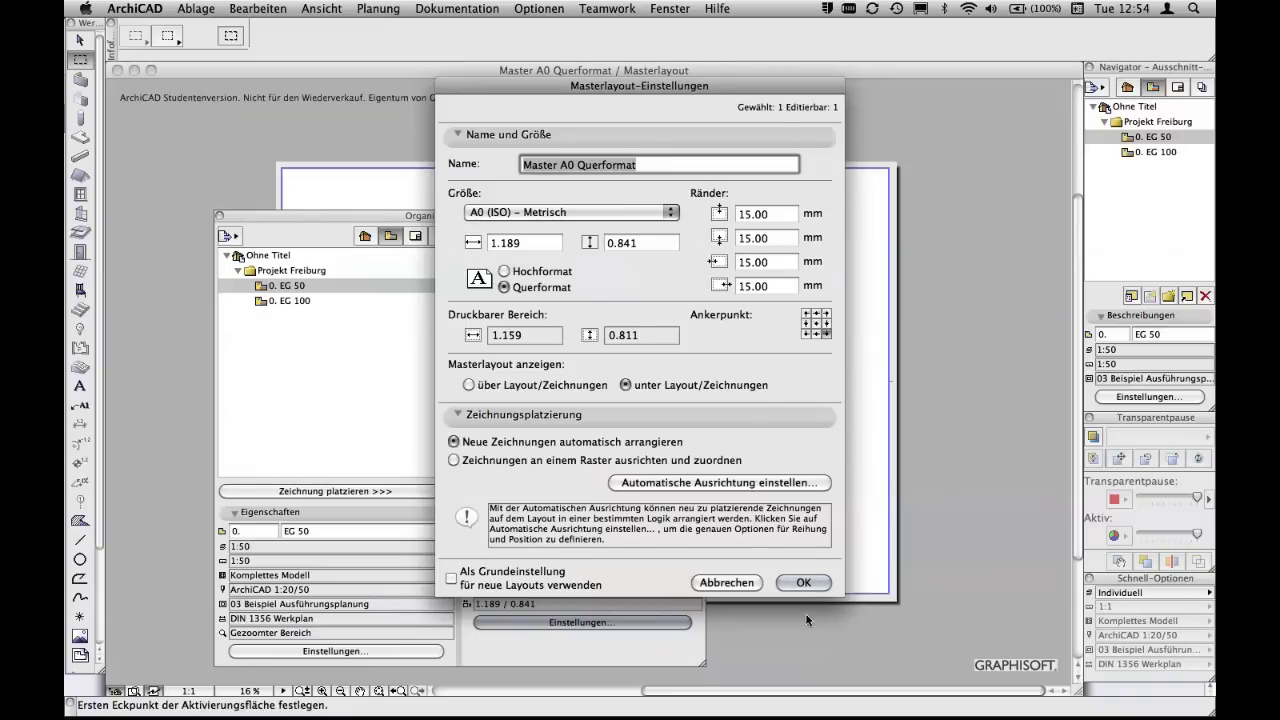
left_click(805, 583)
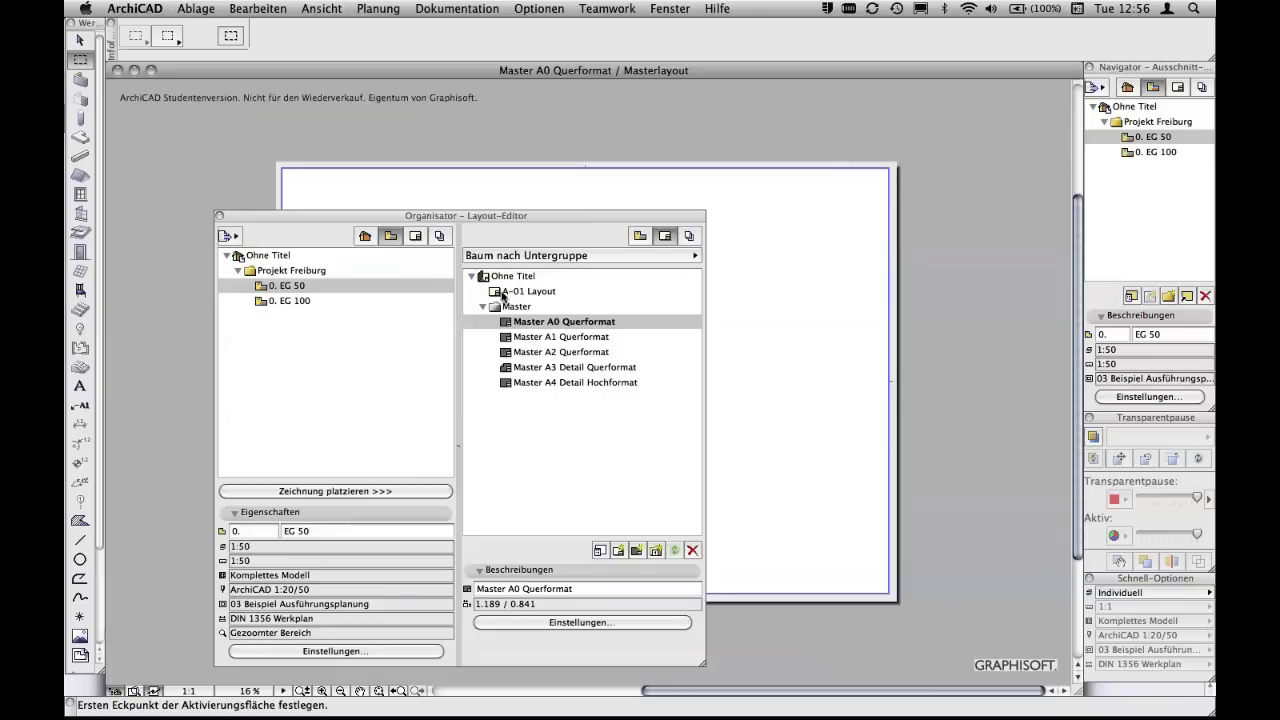
Keep A-01 Layout on Master A1 Querformat and open that sheet
left_click(494, 292)
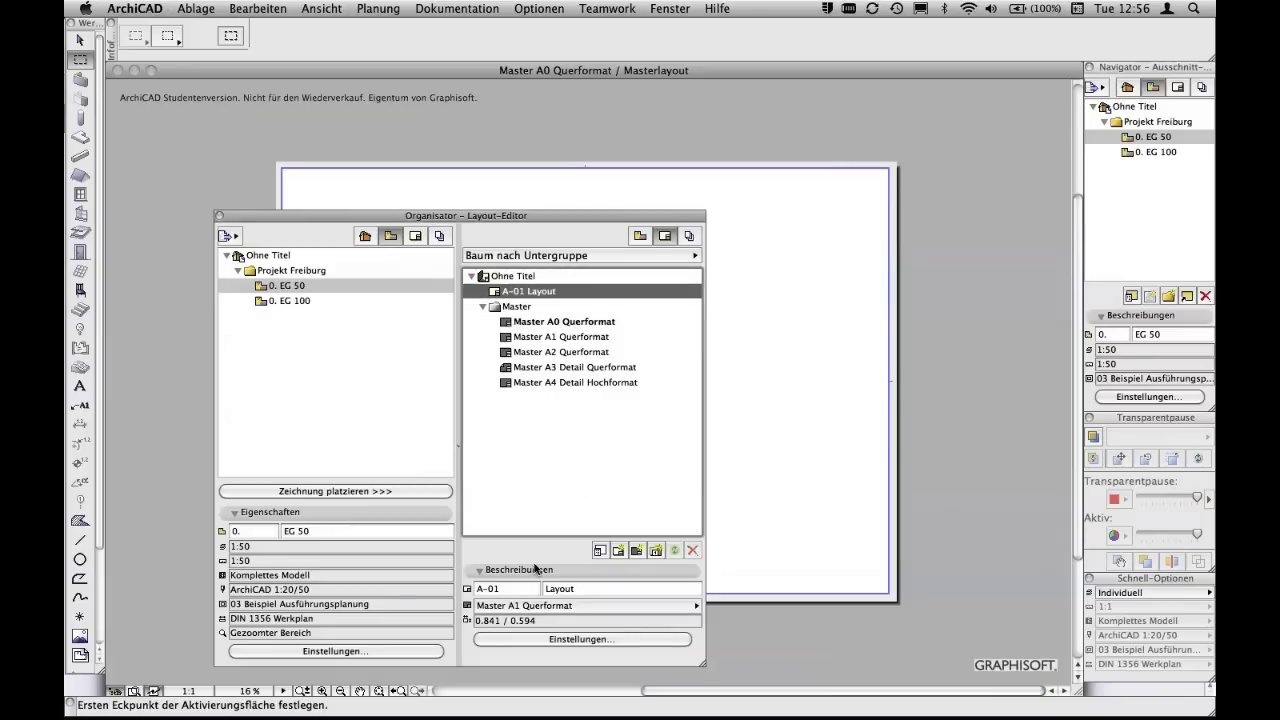
left_click(563, 607)
left_click(563, 608)
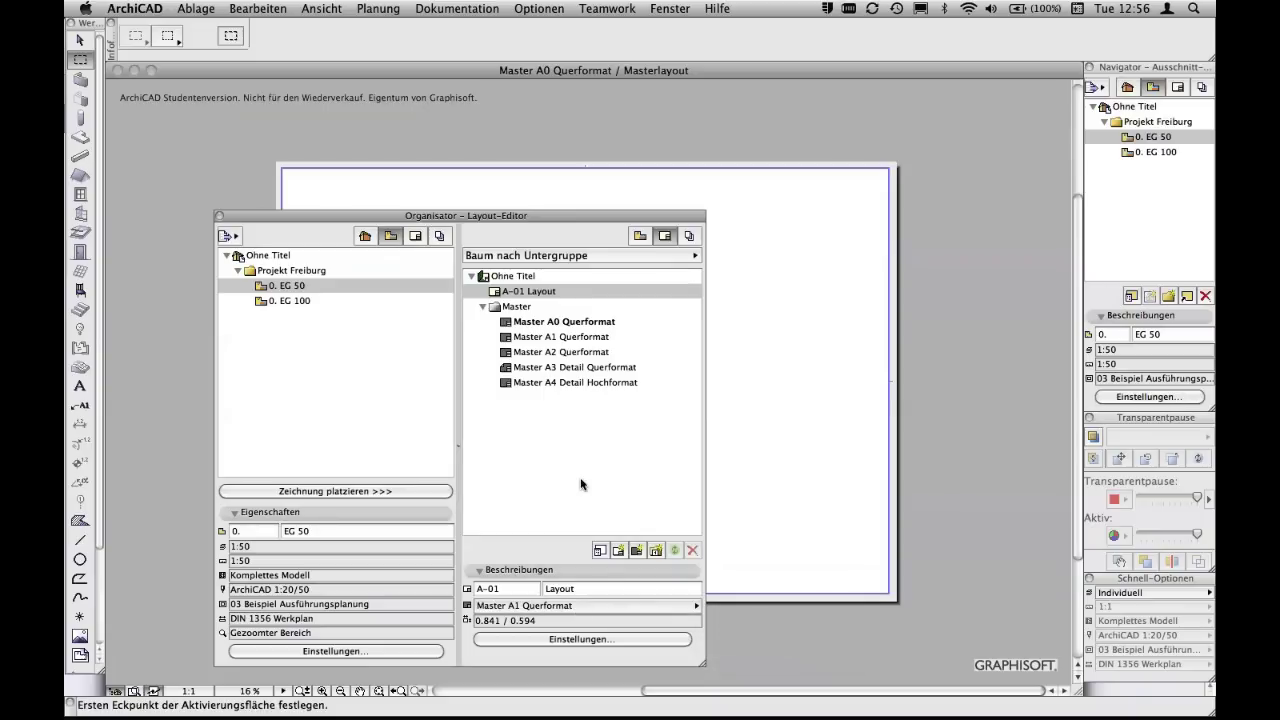
double_click(510, 291)
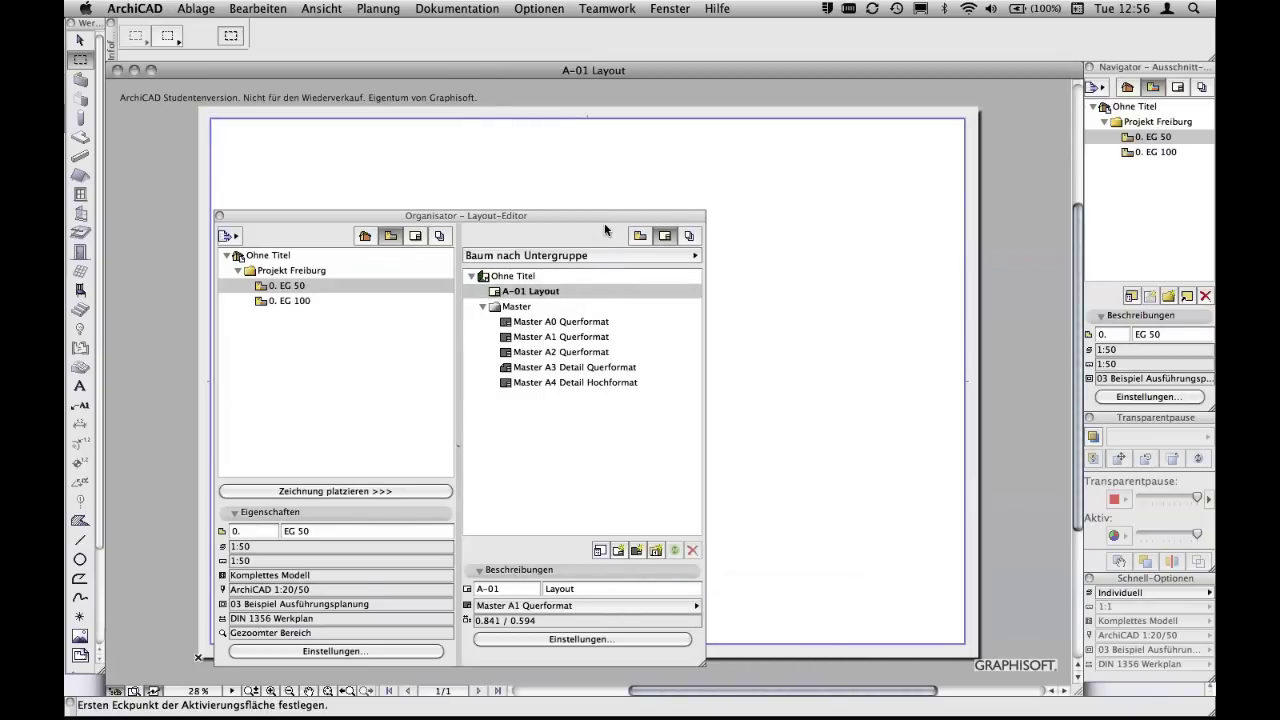
Place the 0. EG 50 and 0. EG 100 views onto A-01 Layout as drawings
left_click_drag(603, 220, 980, 221)
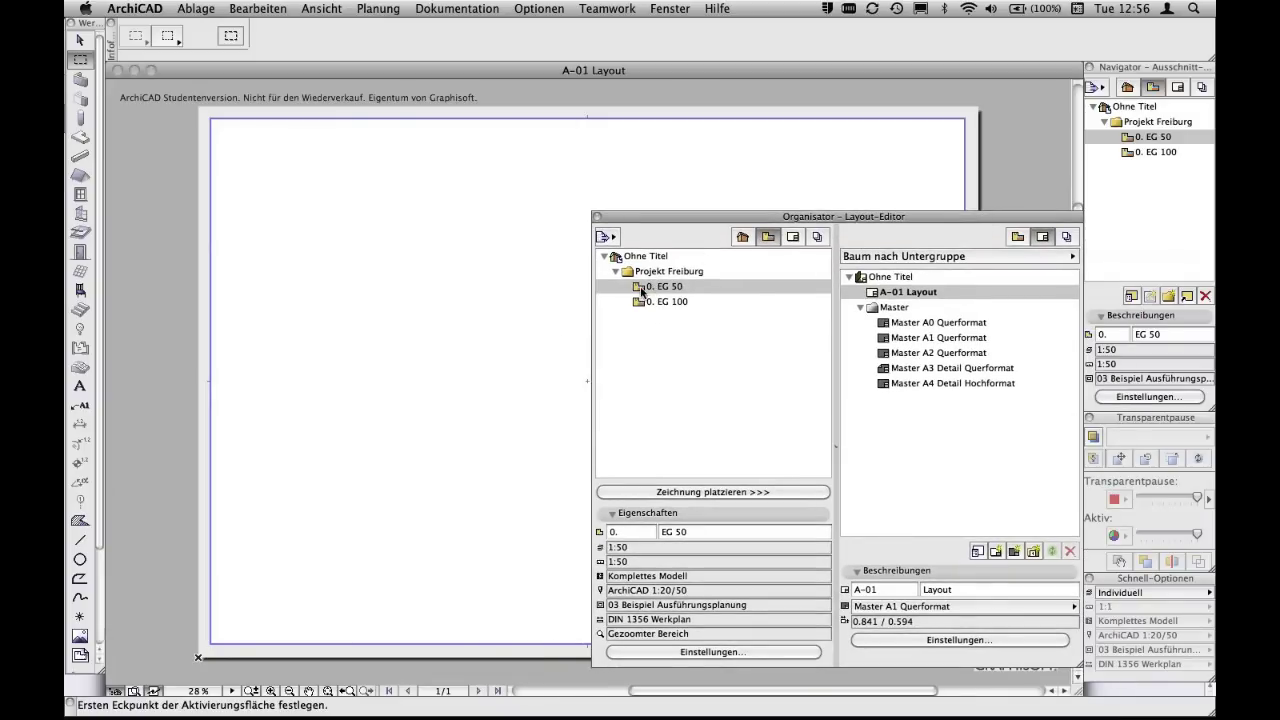
left_click_drag(637, 291, 878, 298)
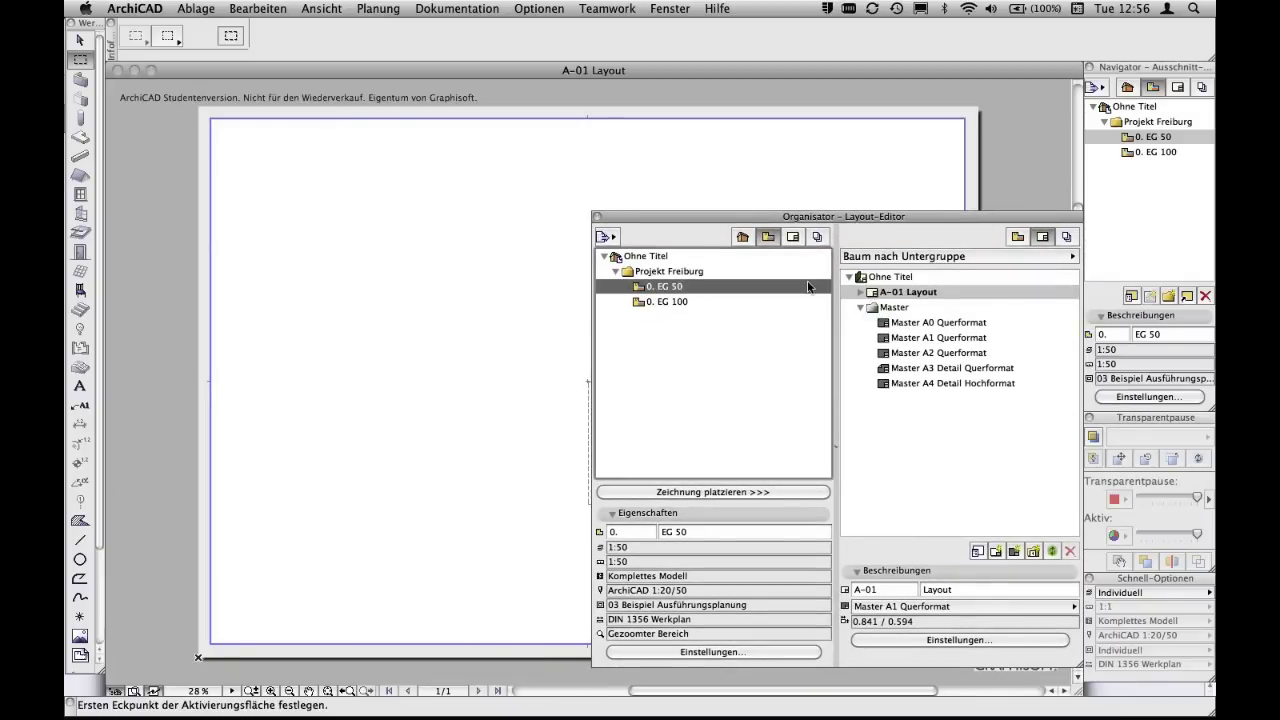
left_click_drag(637, 303, 887, 299)
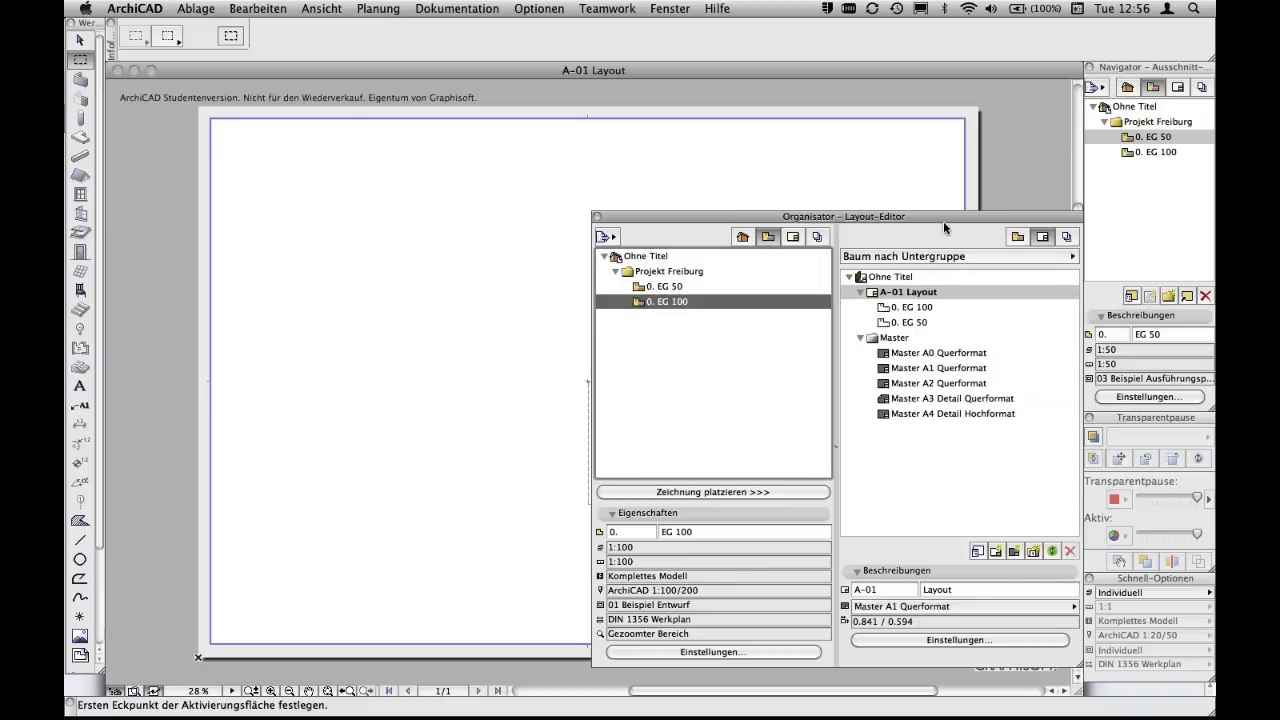
left_click_drag(945, 221, 822, 131)
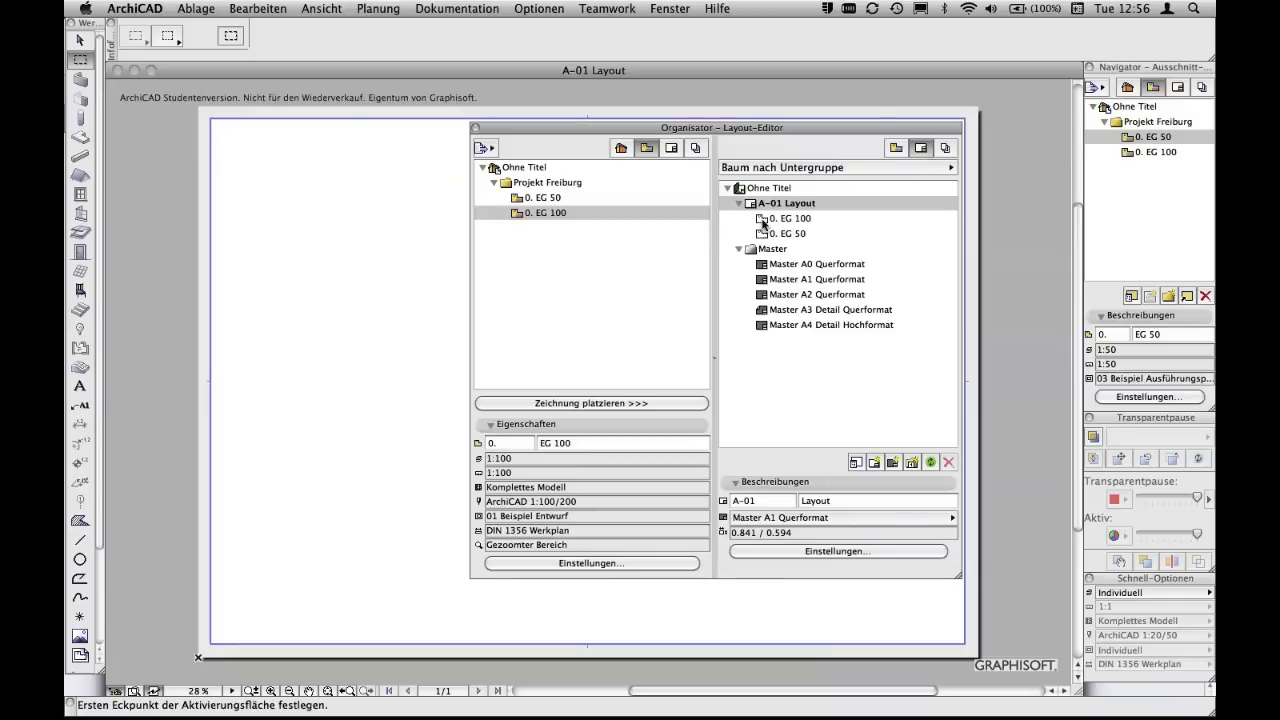
Review the placed EG 100 drawing's settings and close the Organizer to return to A-01
left_click(763, 220)
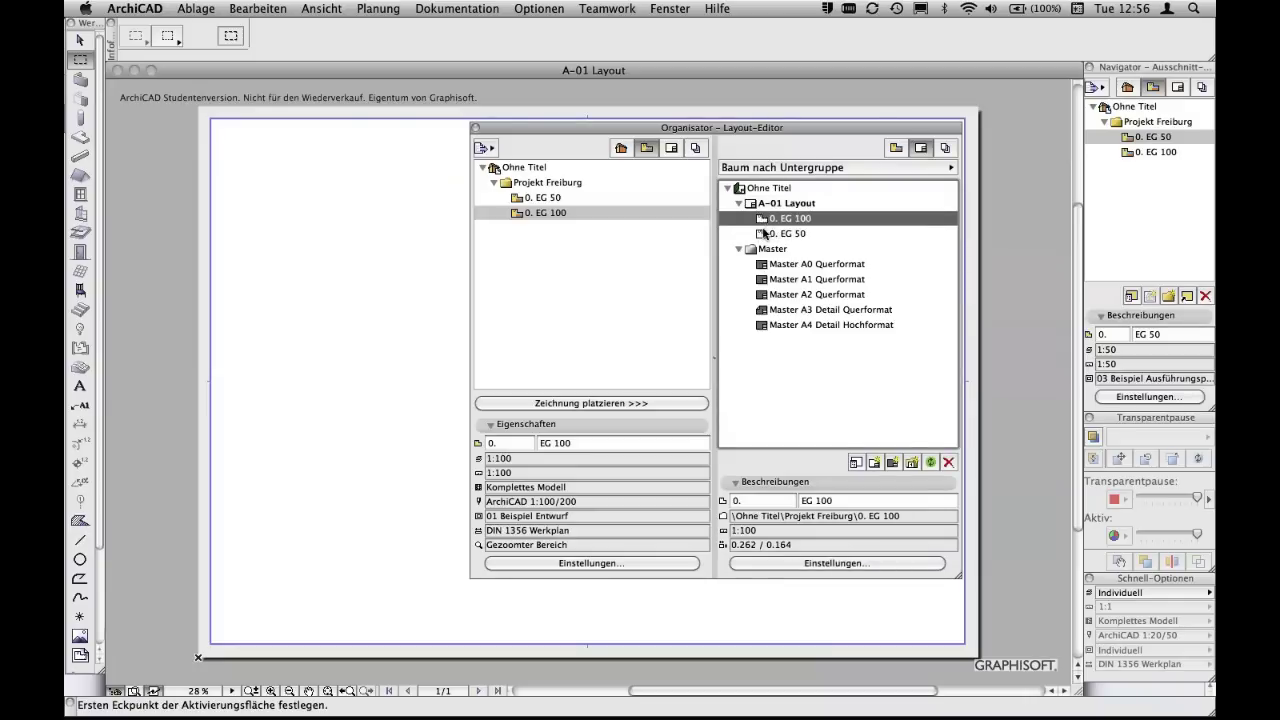
left_click(763, 233)
left_click(767, 220)
left_click(808, 563)
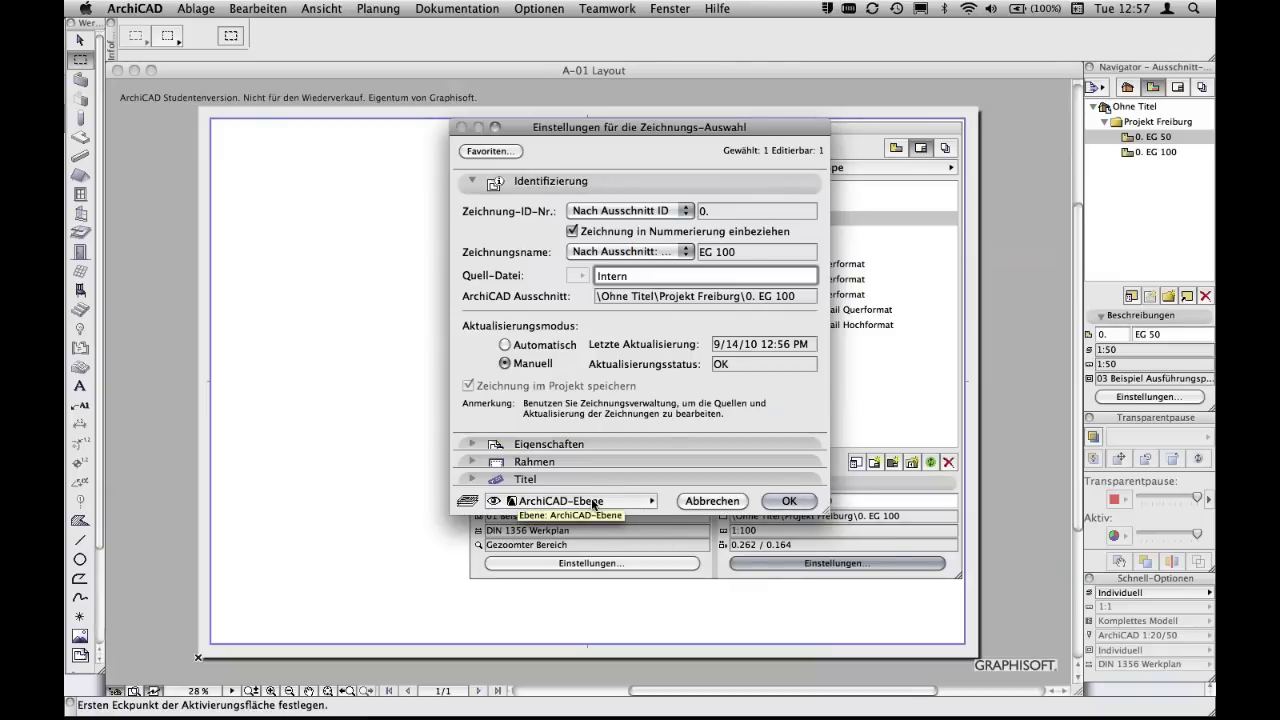
left_click(793, 503)
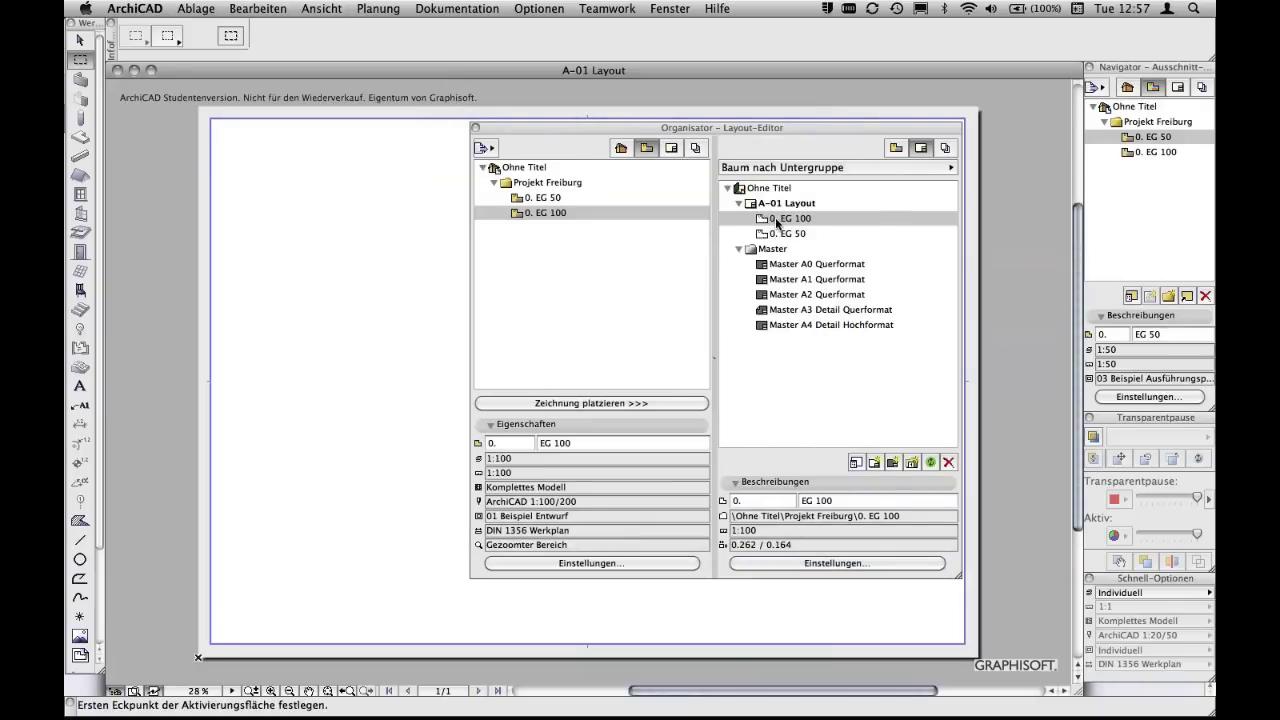
left_click(476, 128)
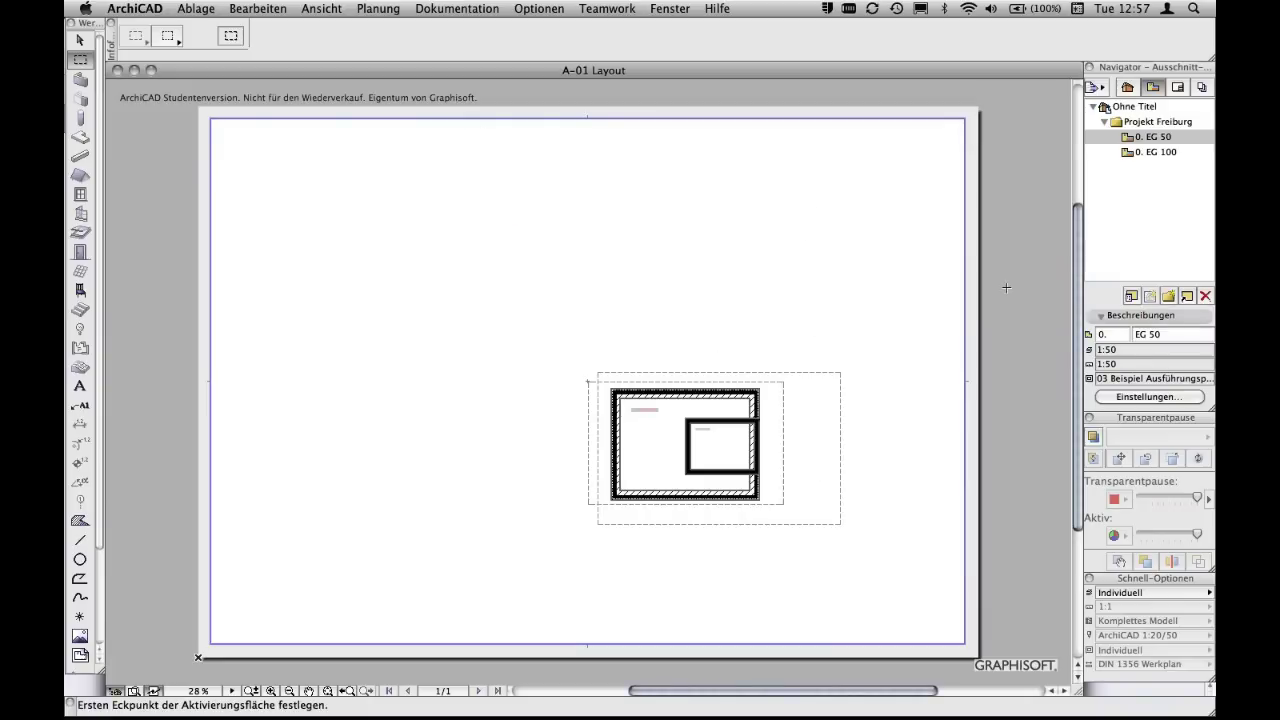
Move the EG 100 drawing to the upper left of the sheet
left_click(841, 372)
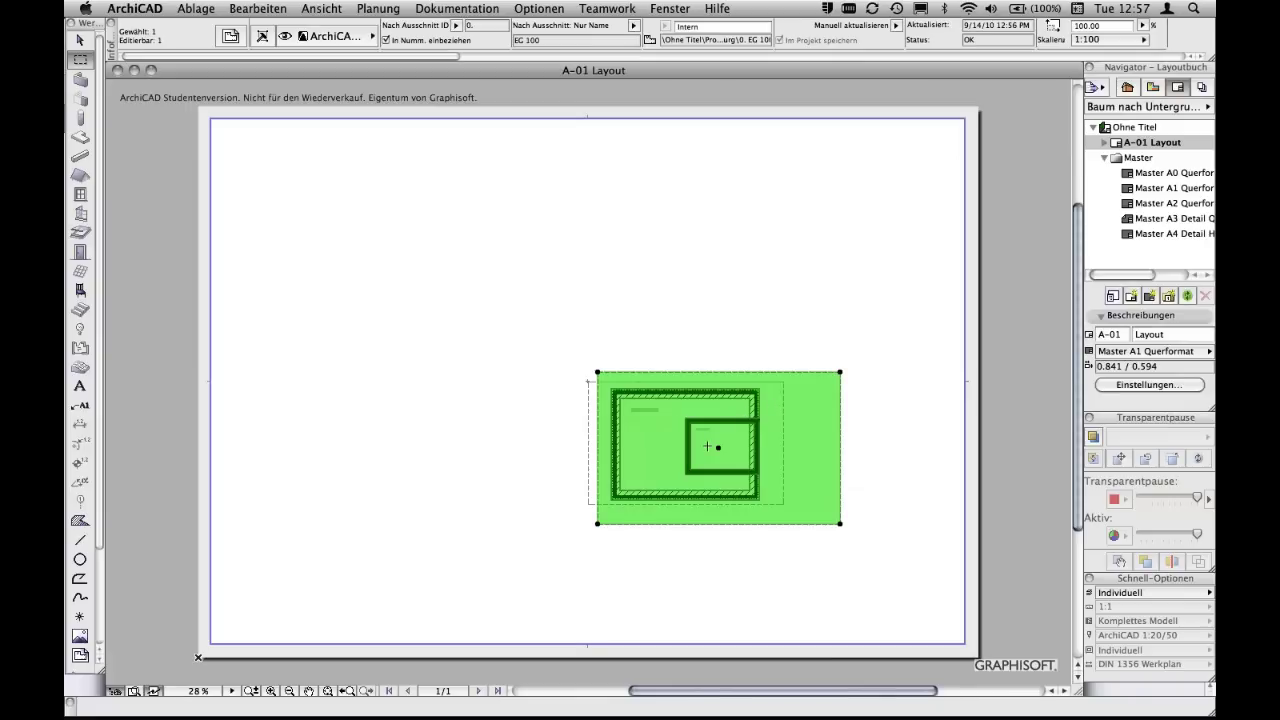
left_click(718, 448)
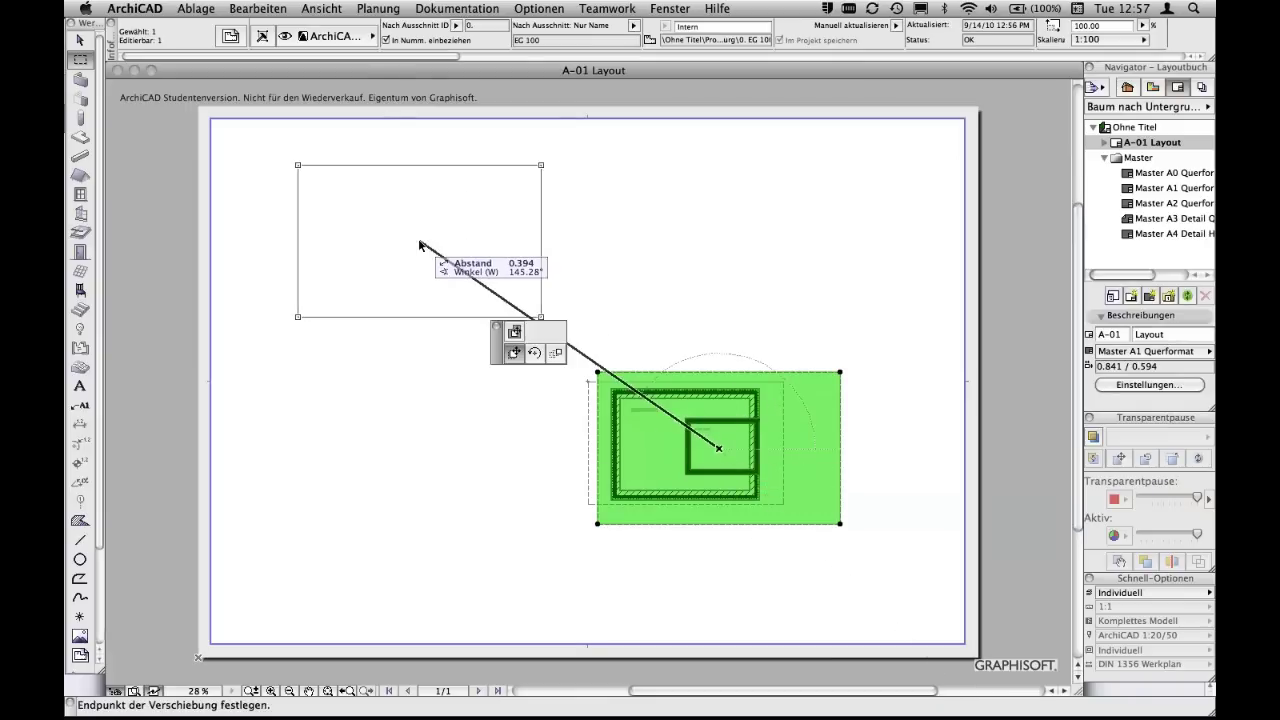
left_click(420, 240)
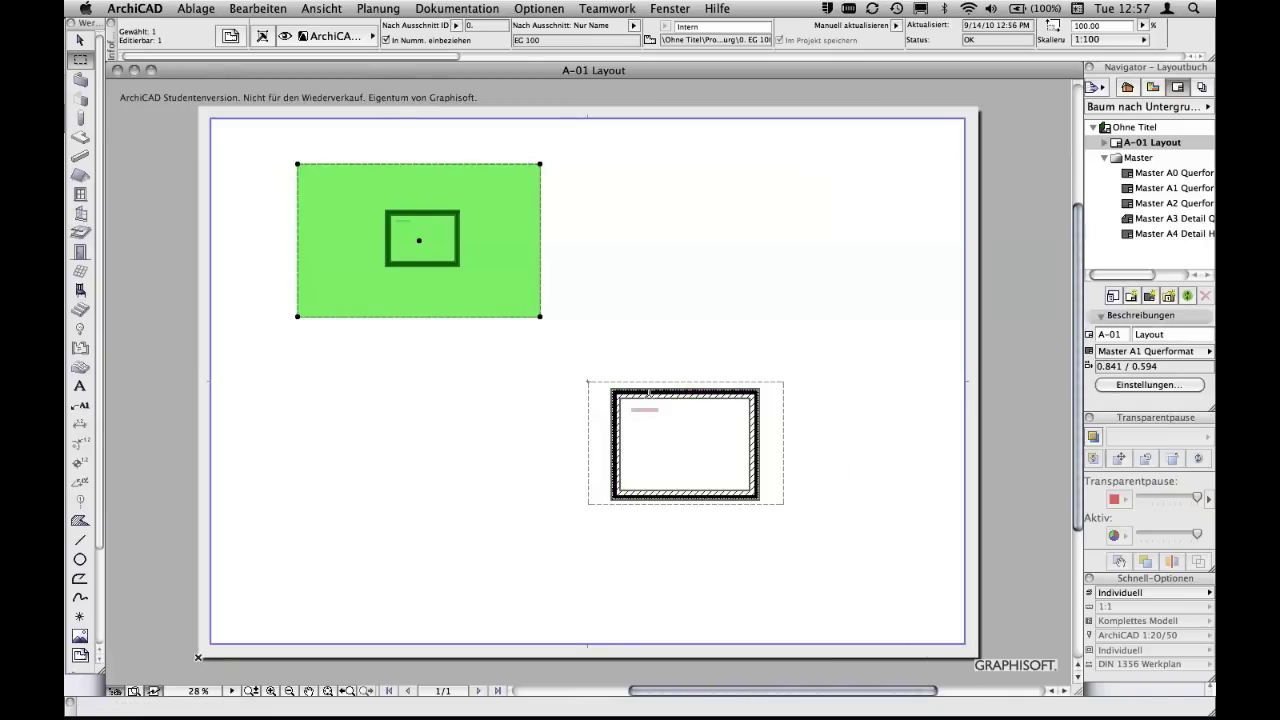
left_click(663, 414, "shift")
key("Escape")
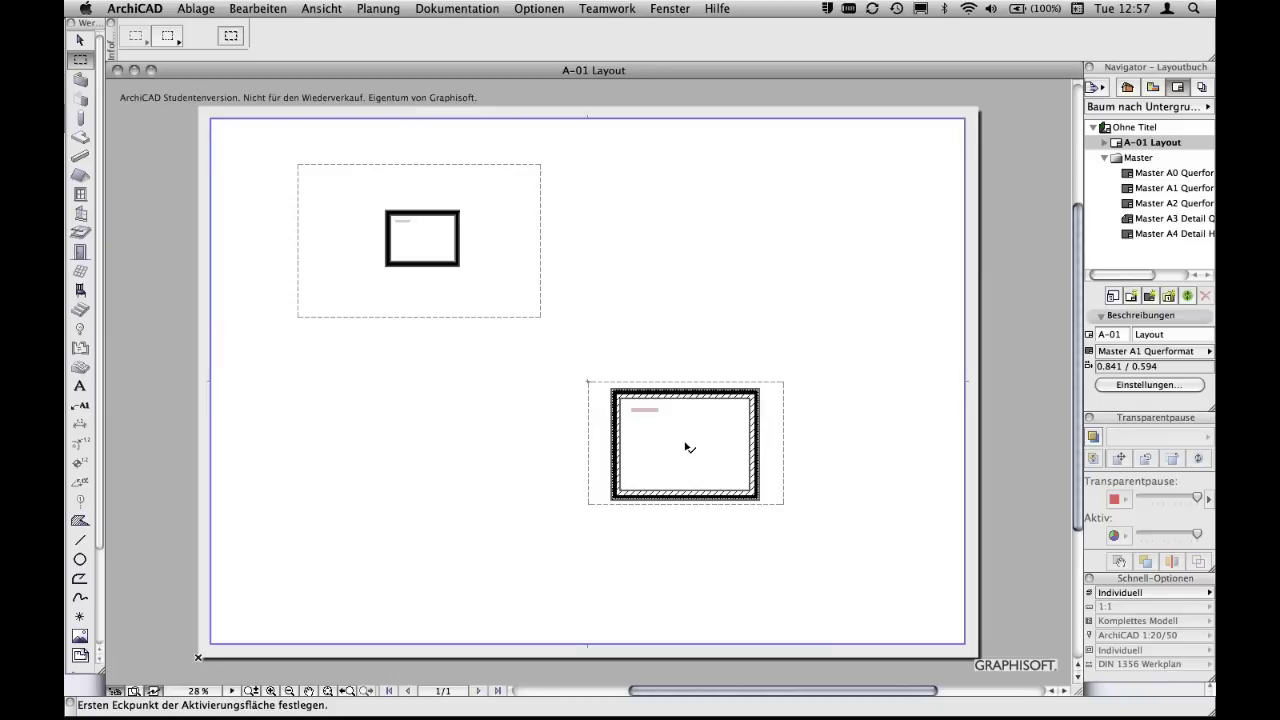
Move the EG 50 drawing directly below the EG 100 drawing
left_click(685, 442)
left_click(685, 442)
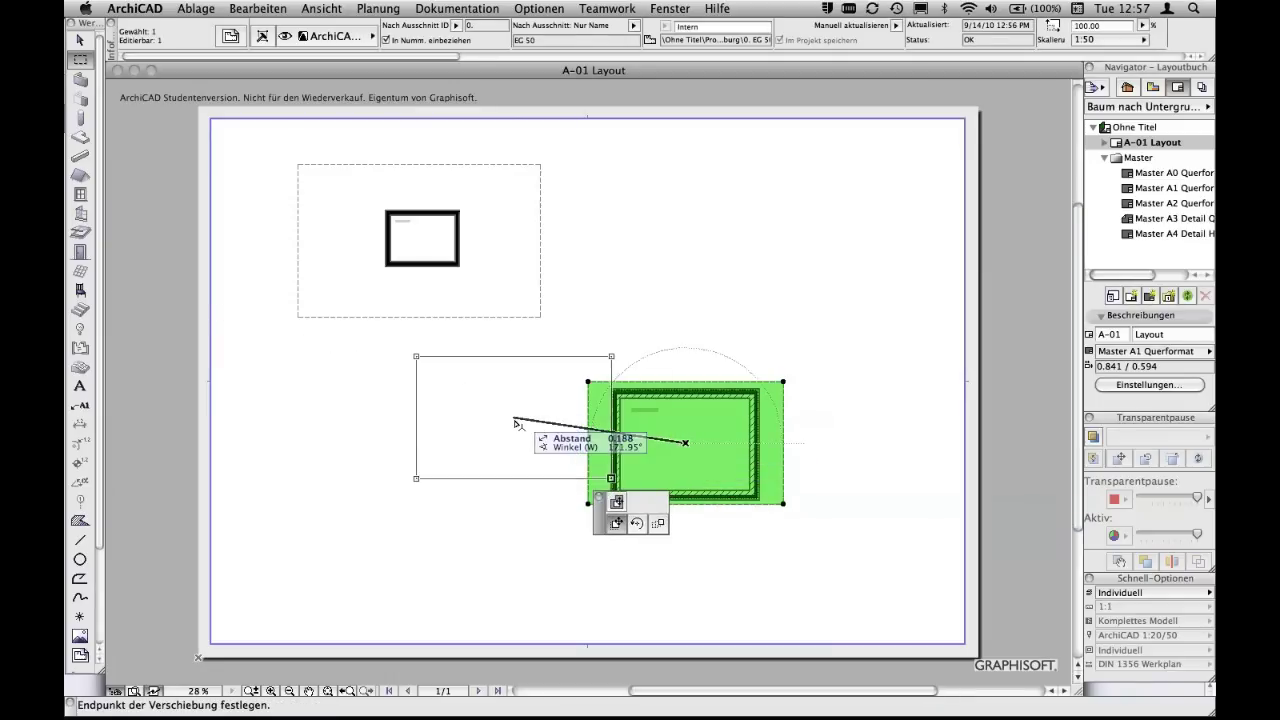
left_click(514, 421)
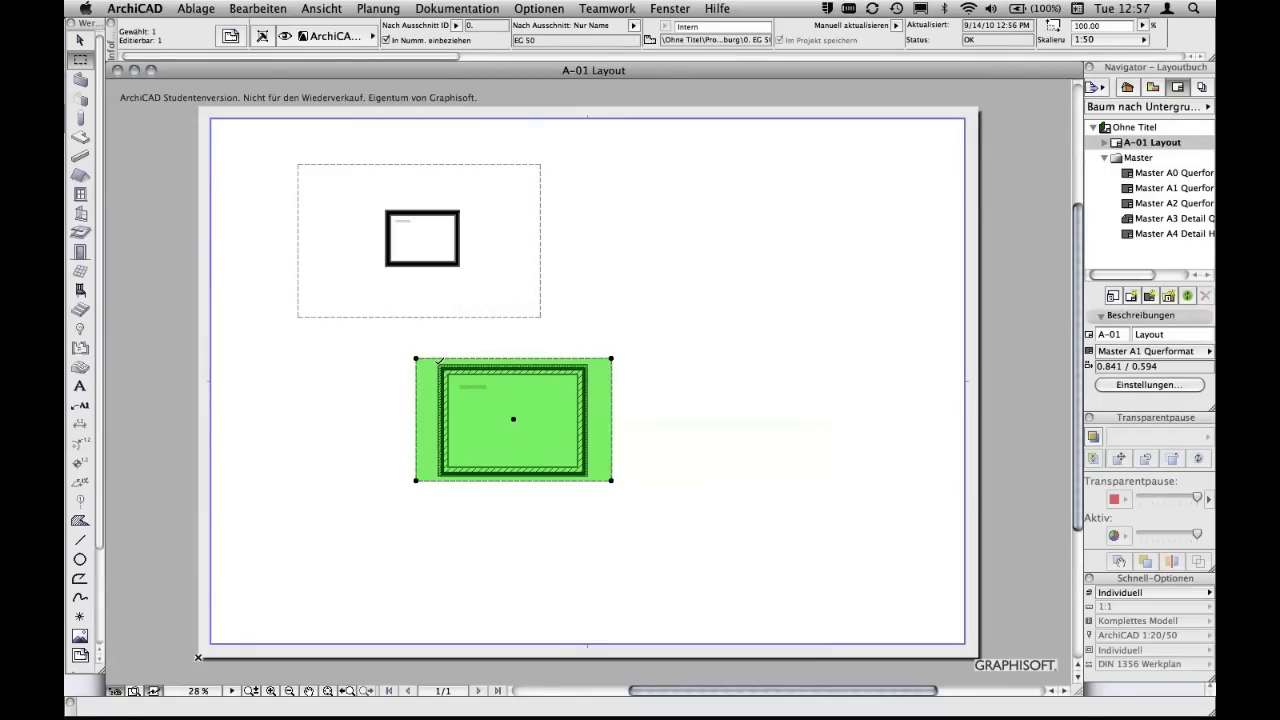
left_click(438, 362)
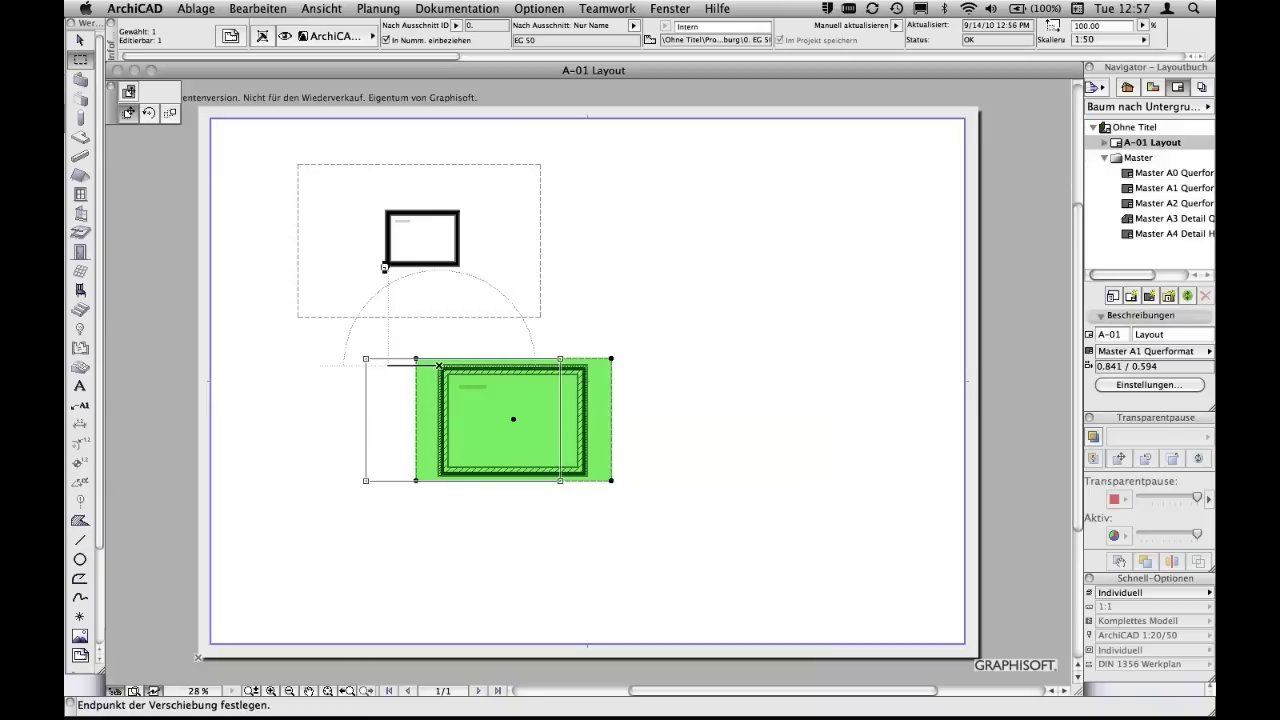
left_click(389, 272)
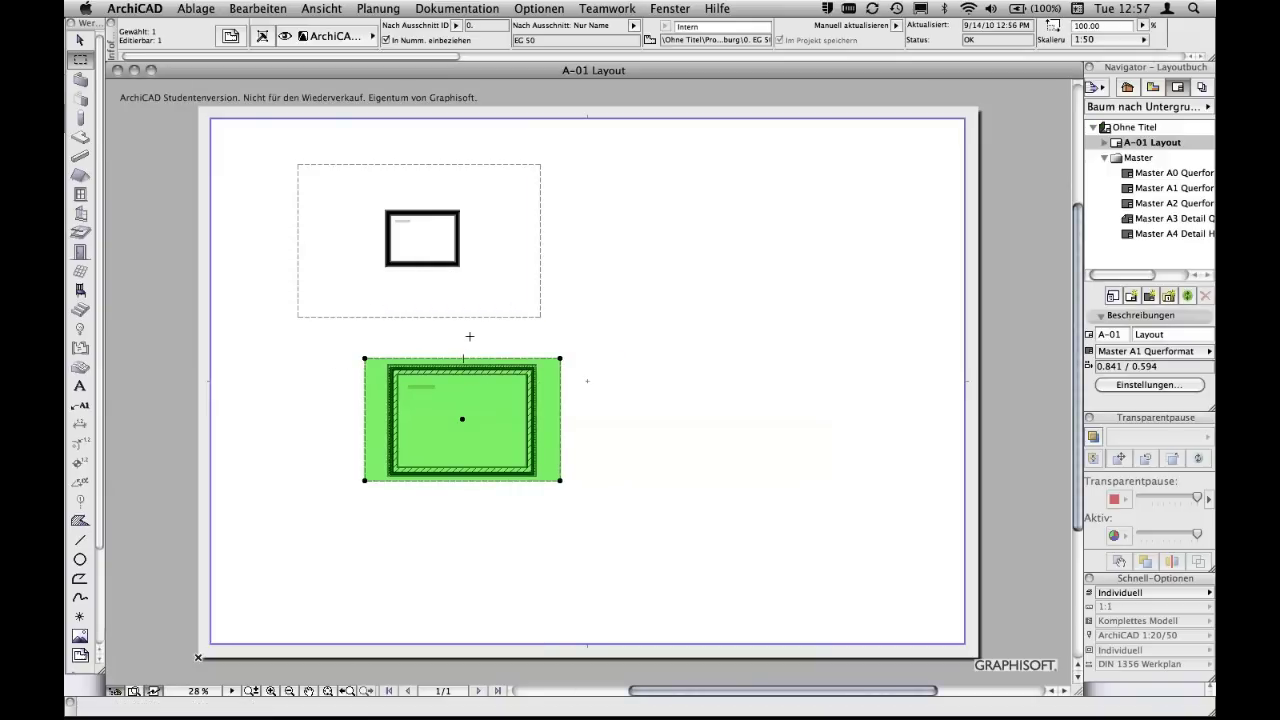
key("Escape")
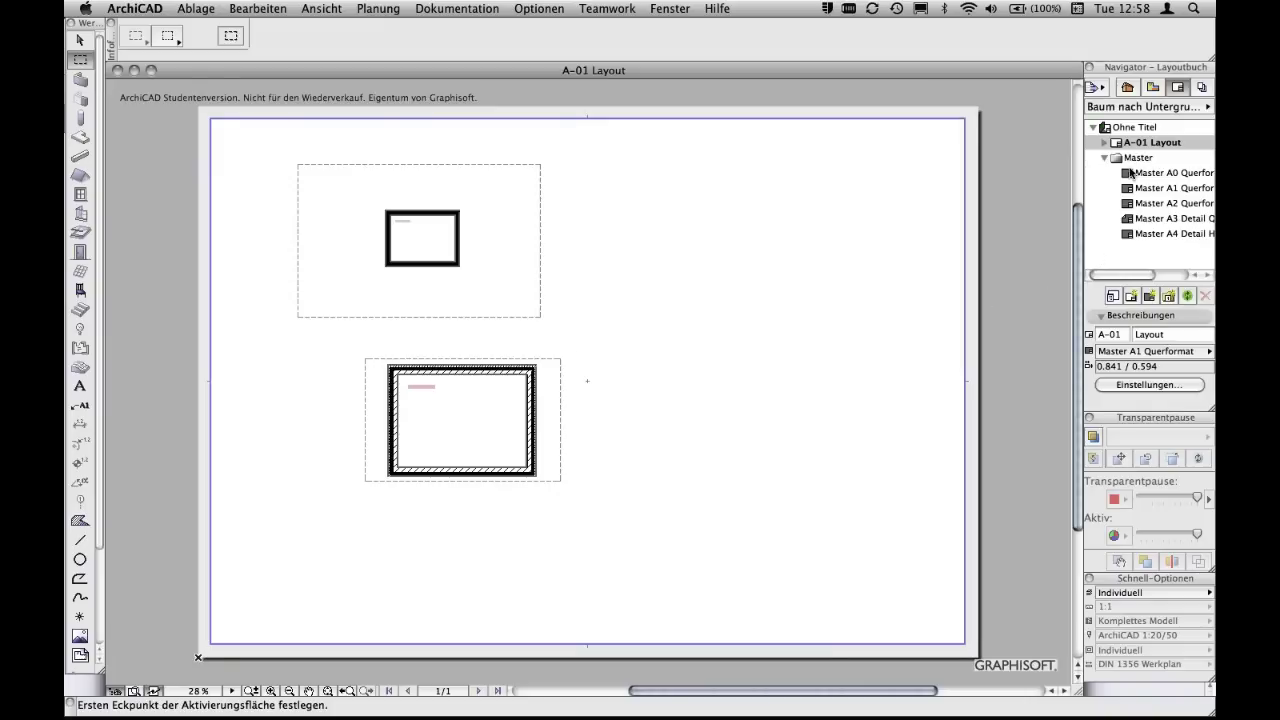
Expand A-01 Layout in the Layout Book to list 0. EG 100 and 0. EG 50
left_click(1105, 143)
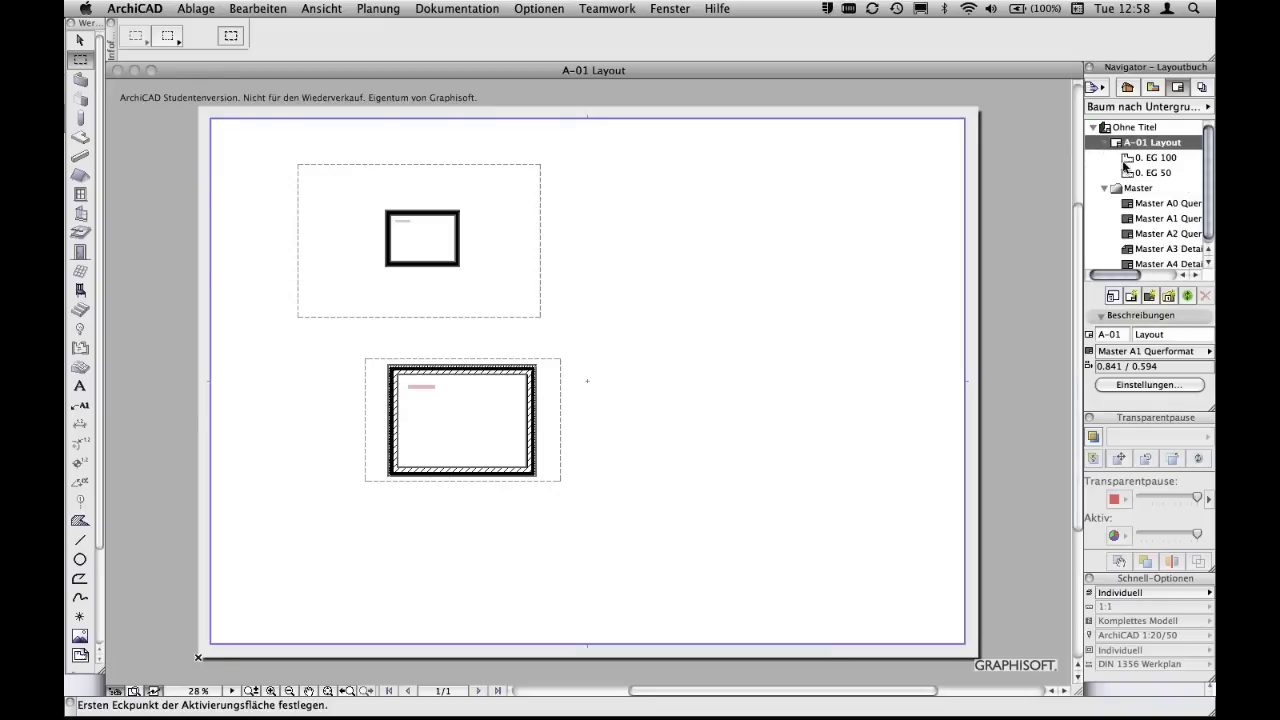
Set the 0. EG 100 drawing's Aktualisierungsmodus to Automatisch
left_click(1127, 160)
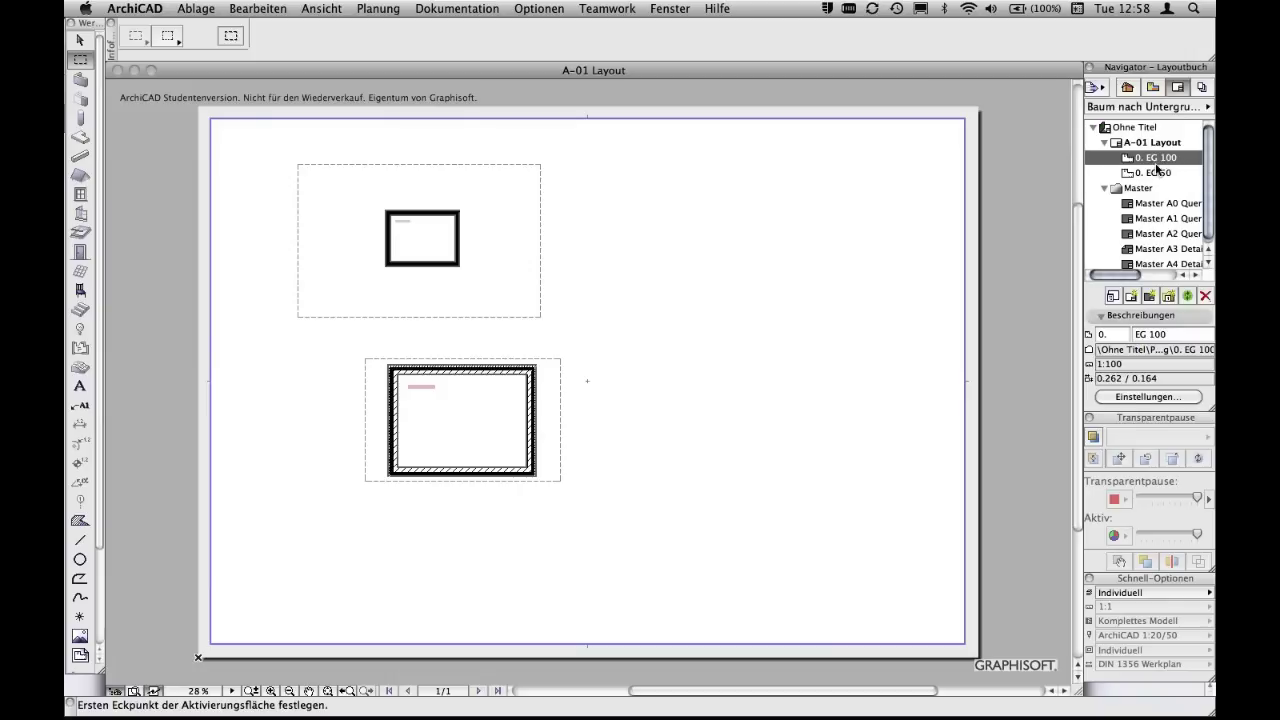
left_click(1147, 397)
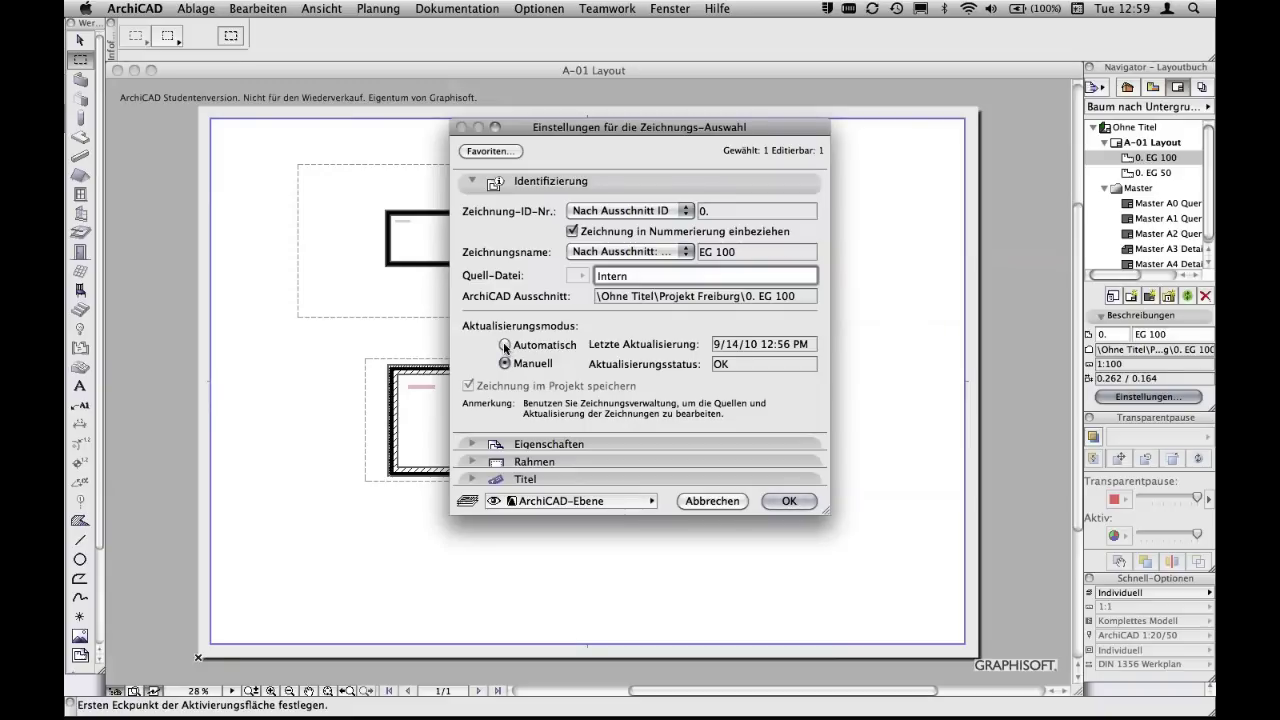
left_click(504, 344)
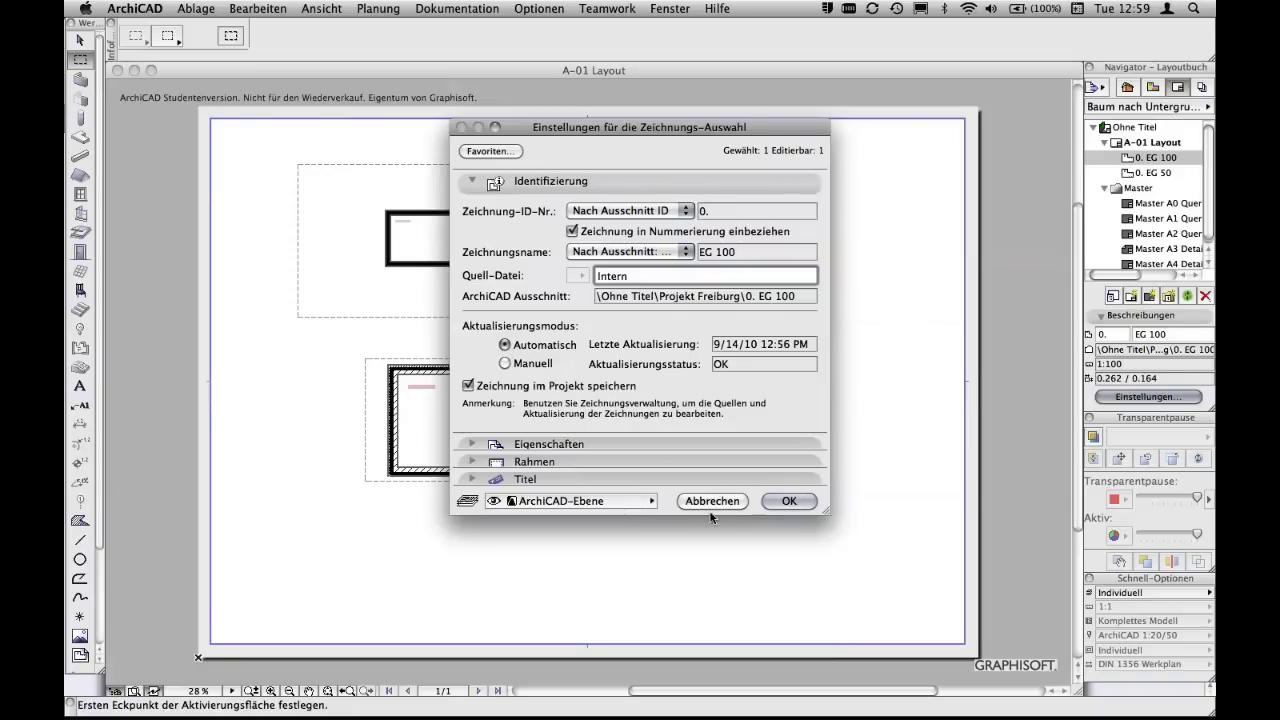
left_click(786, 501)
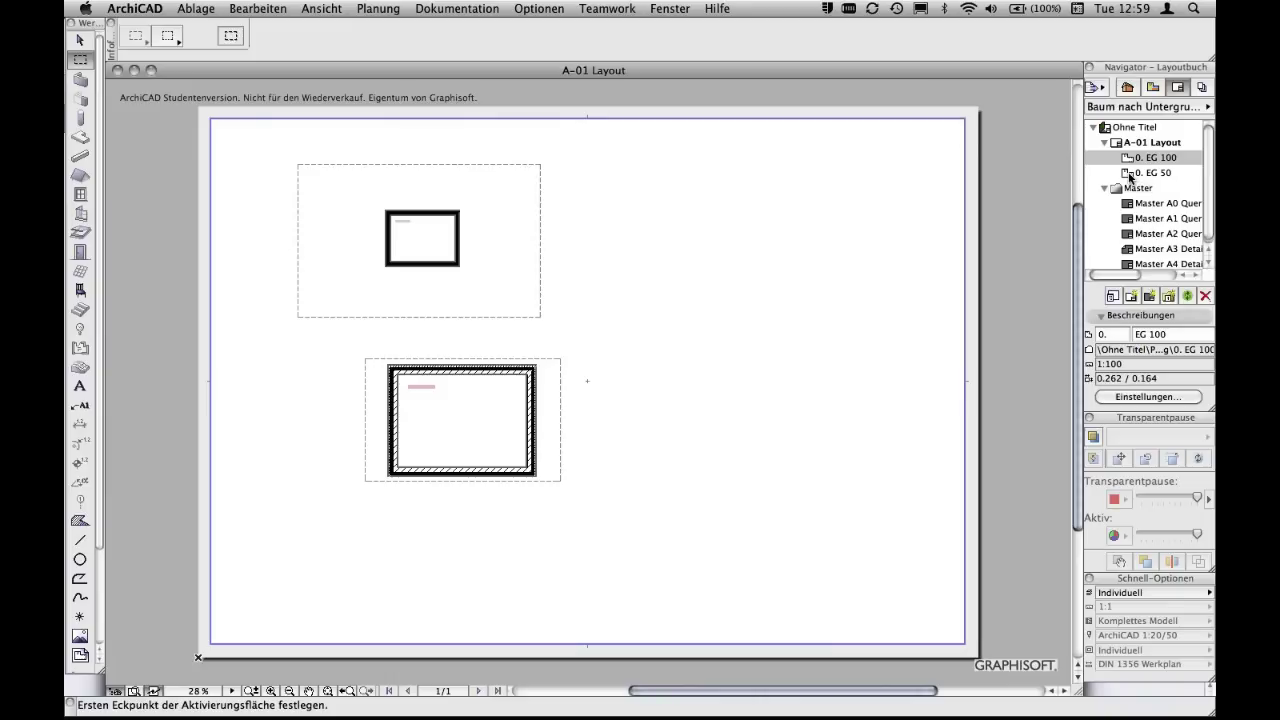
Open the 0. EG 100 floor plan view and choose the Wall tool with straight geometry
left_click(1153, 88)
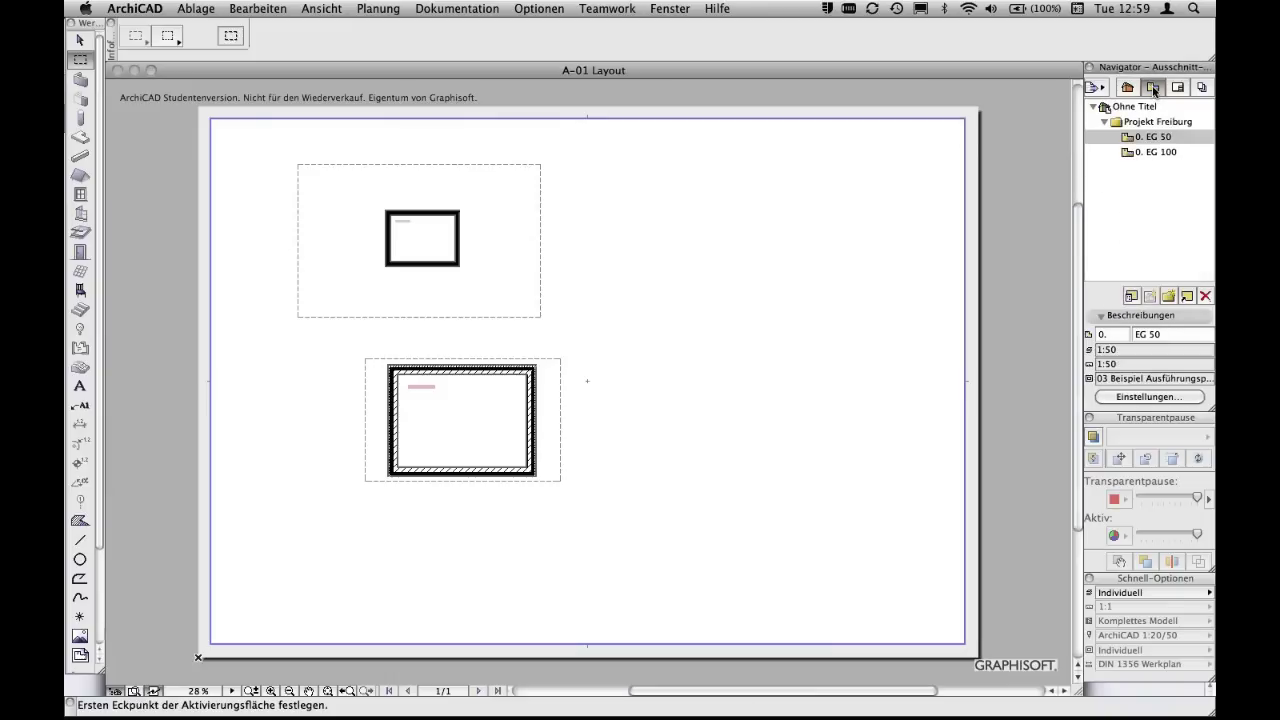
double_click(1128, 153)
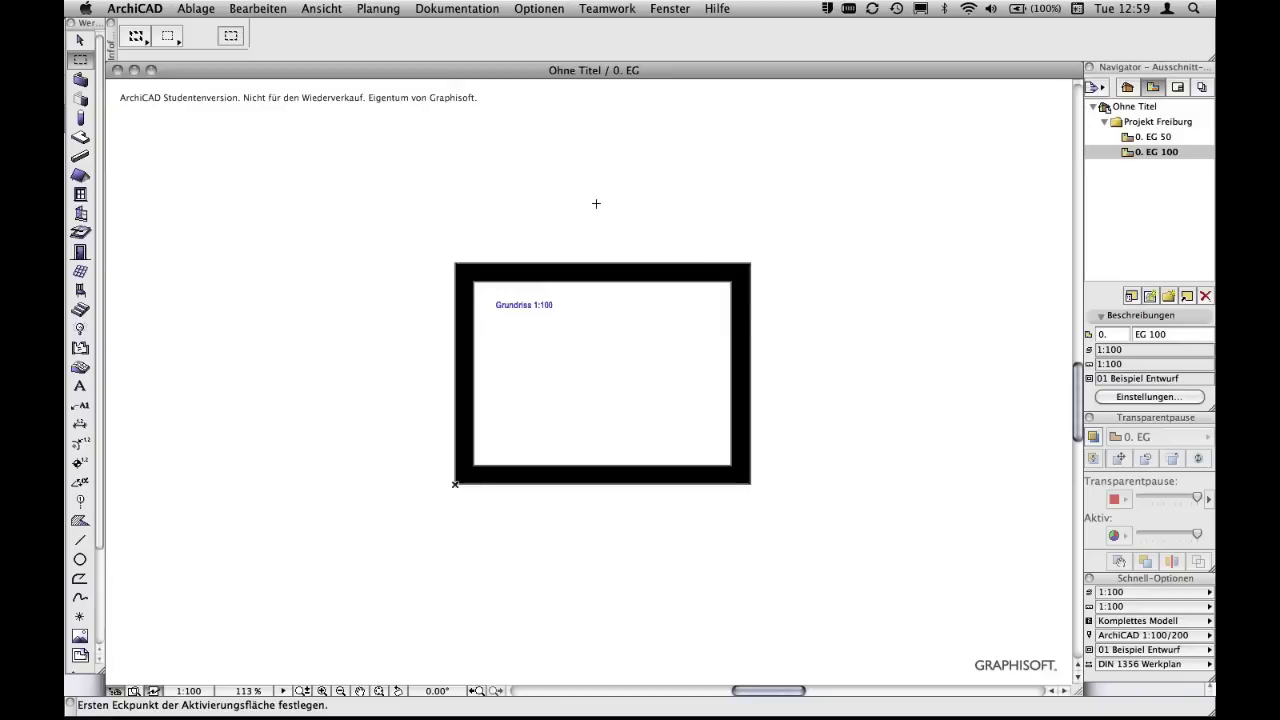
left_click(82, 80)
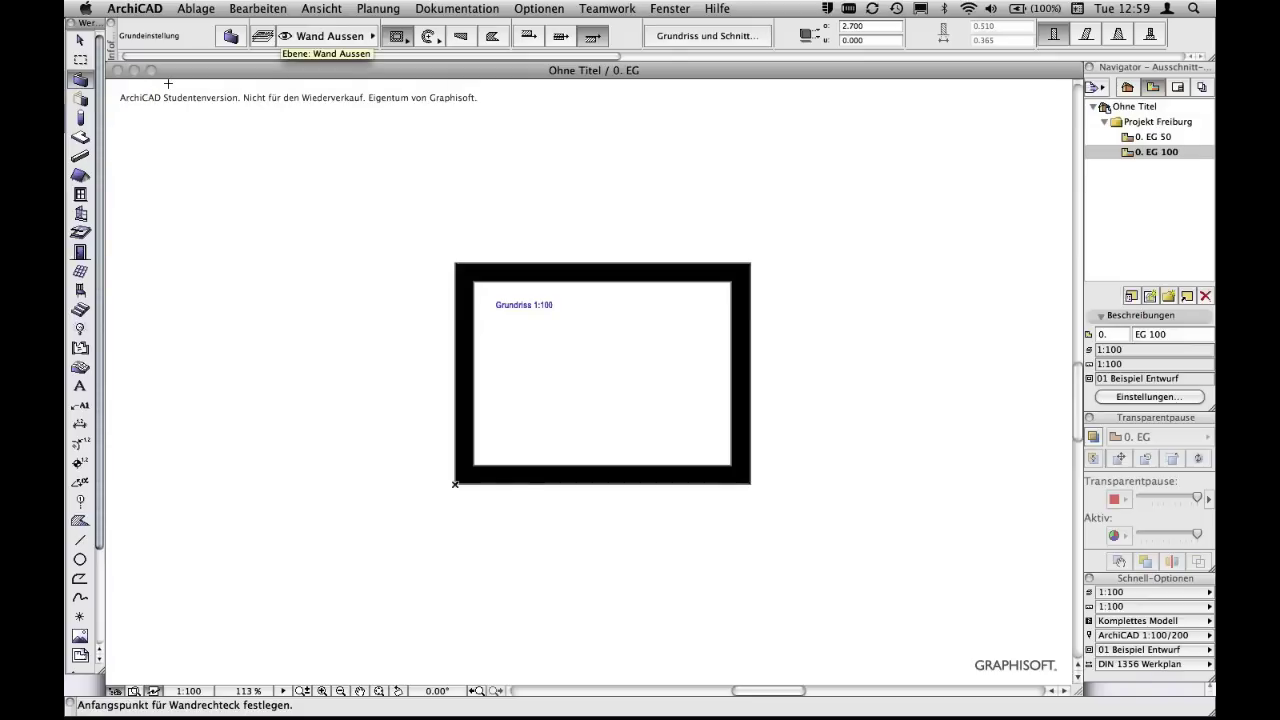
left_click(406, 33)
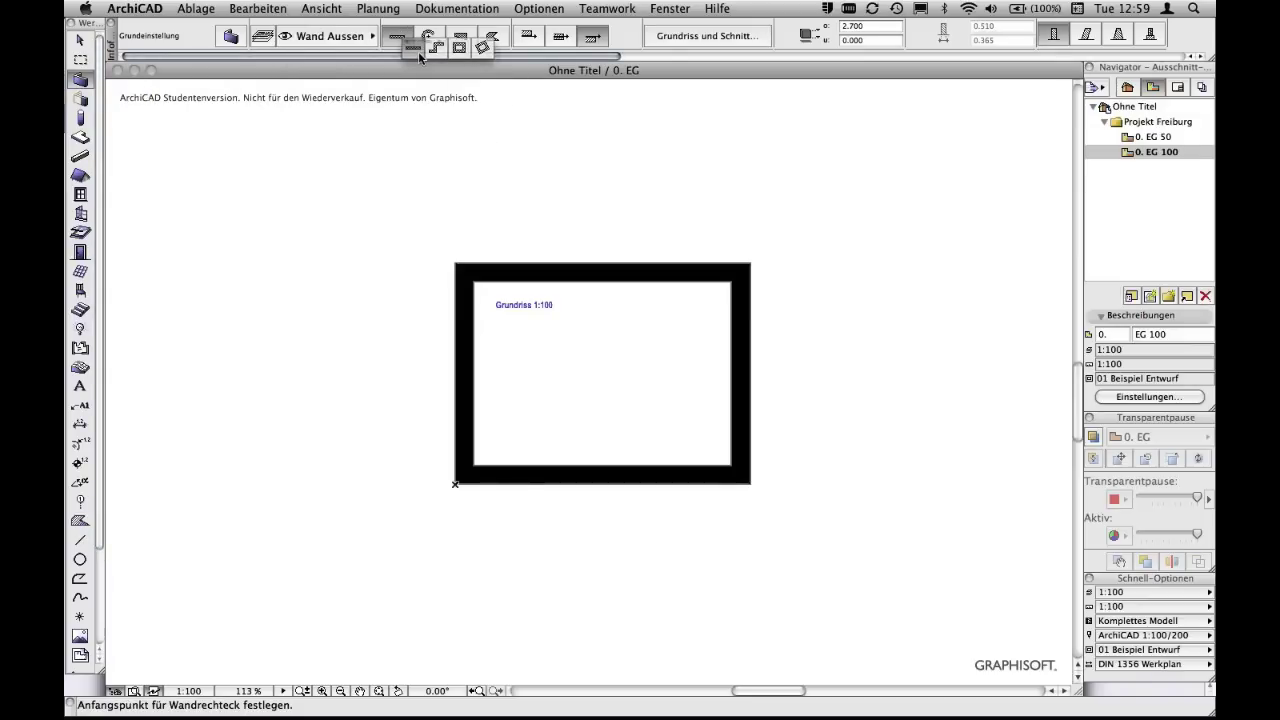
left_click(419, 53)
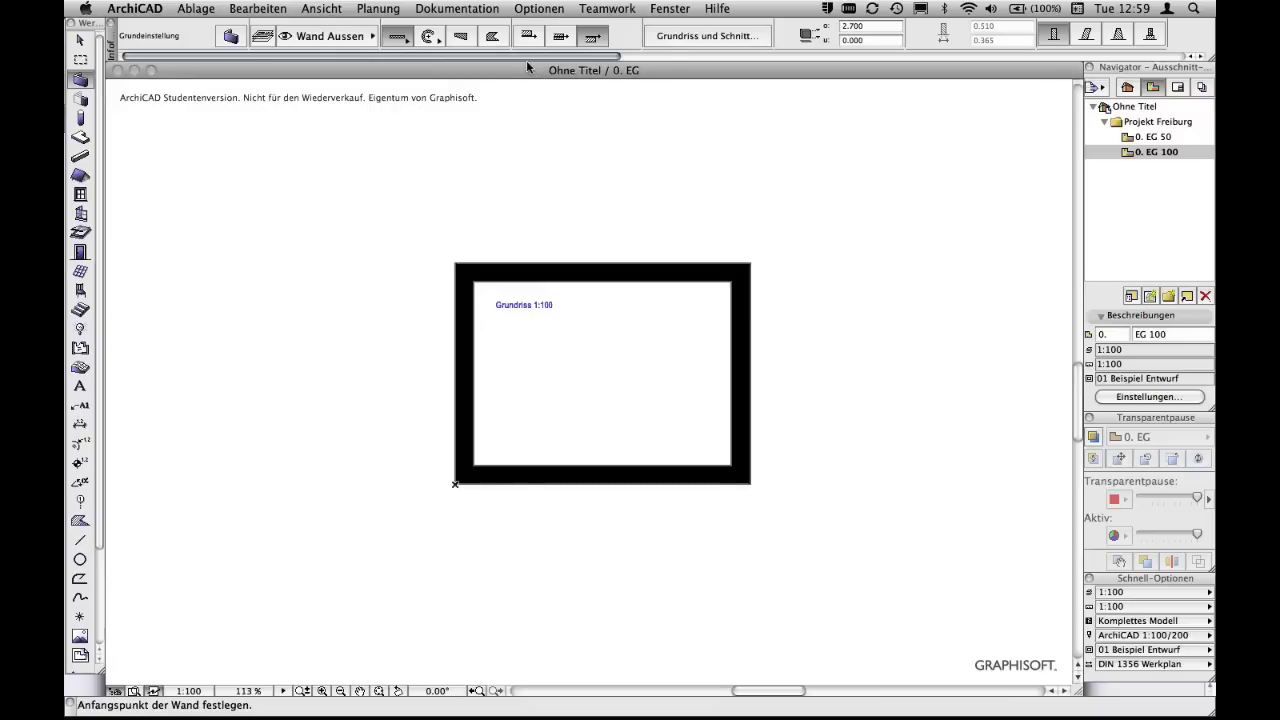
left_click(590, 465)
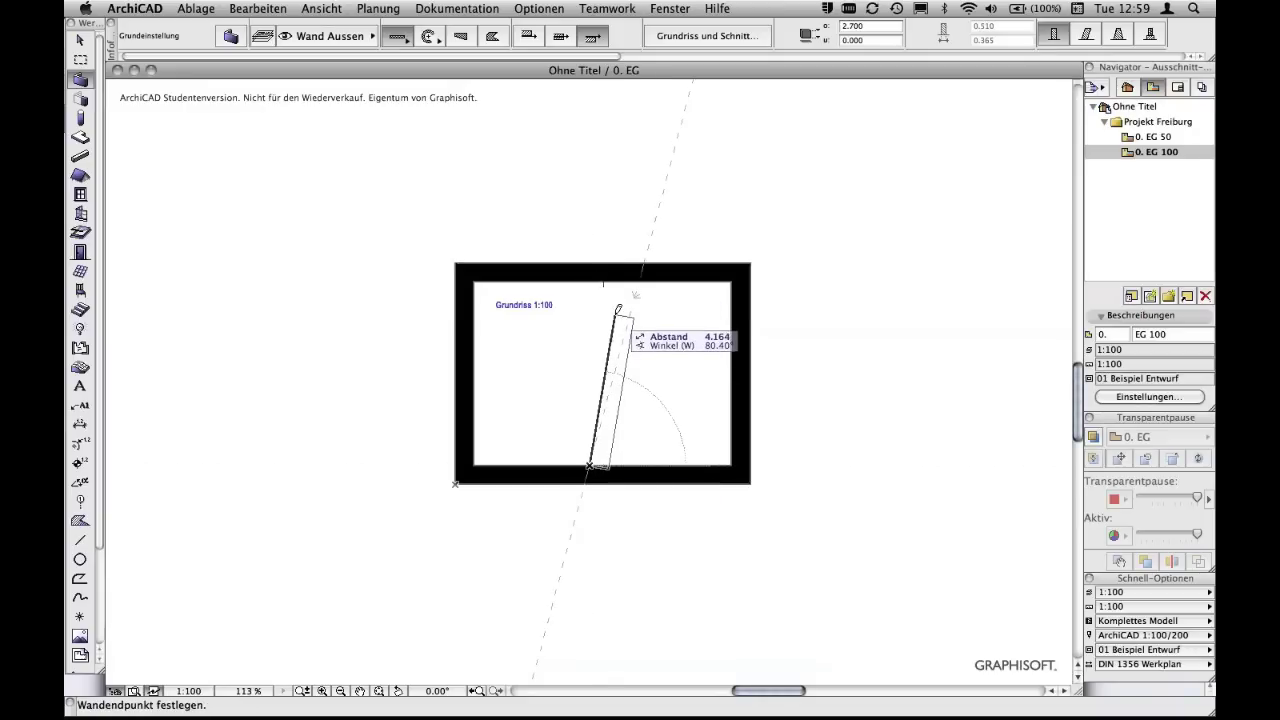
key("Escape")
Set the wall default hatch to MW Kalksandstein and enter thickness 24
double_click(80, 80)
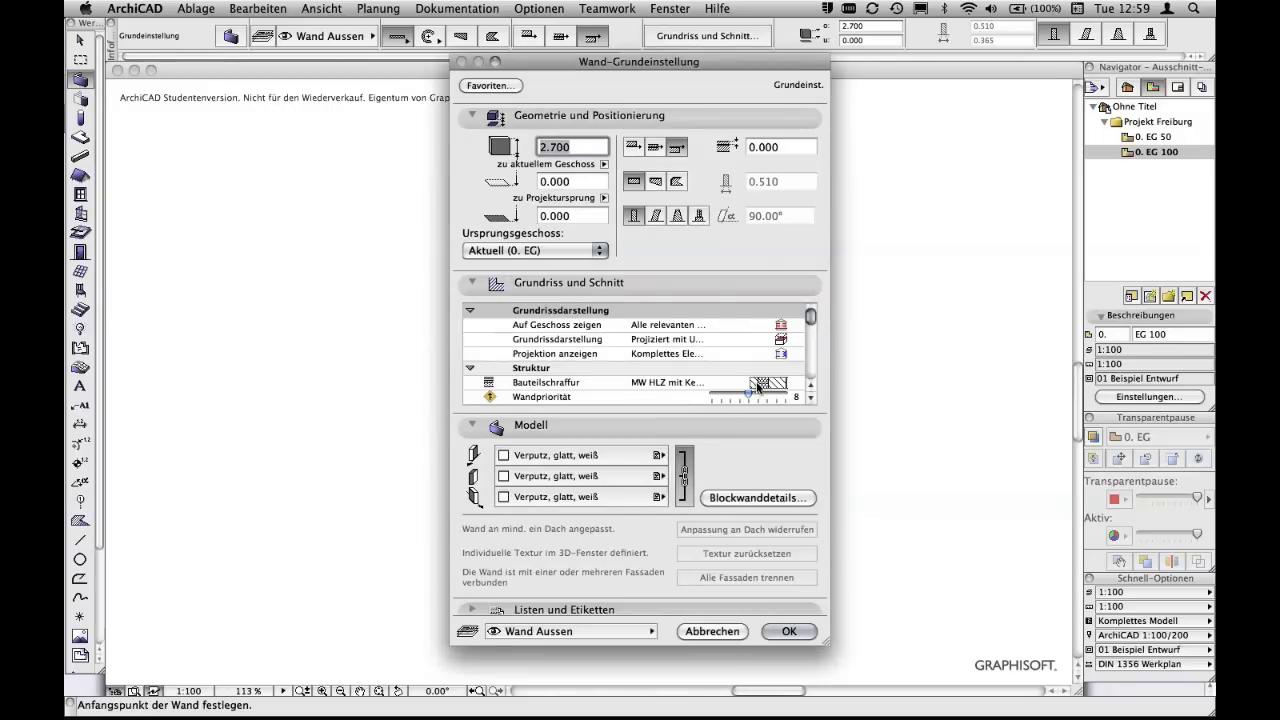
left_click(762, 383)
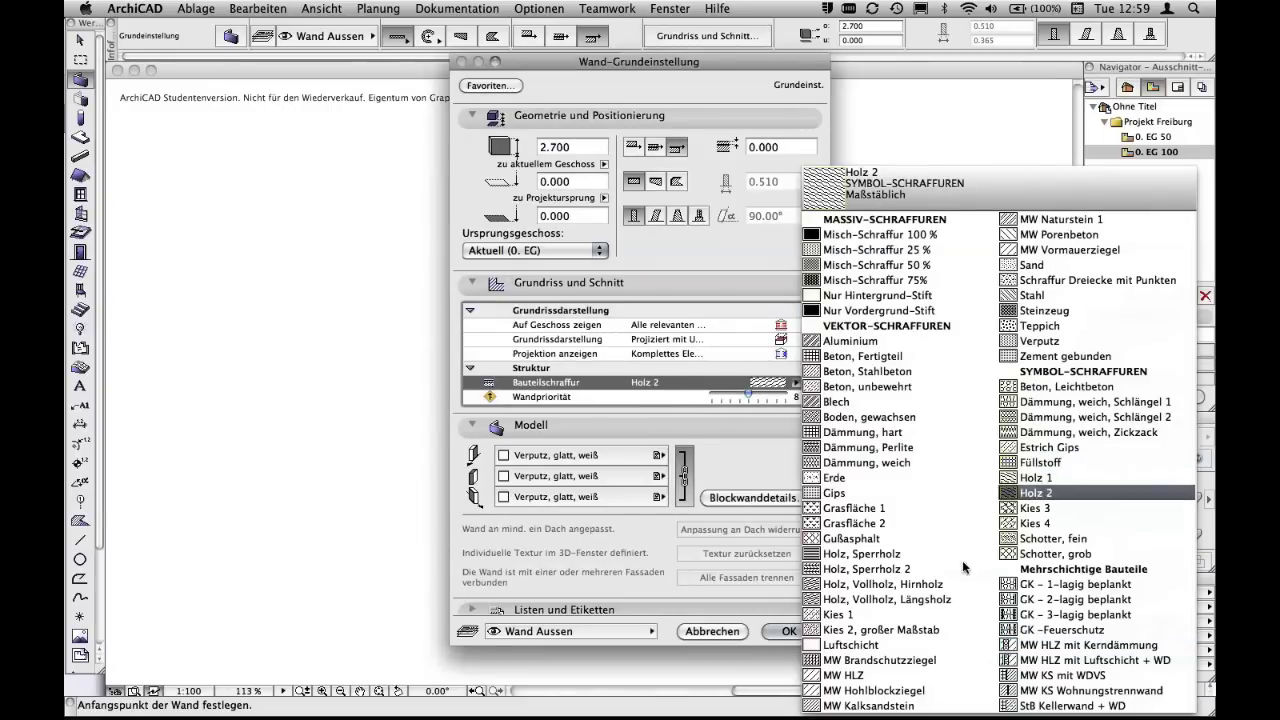
left_click(890, 705)
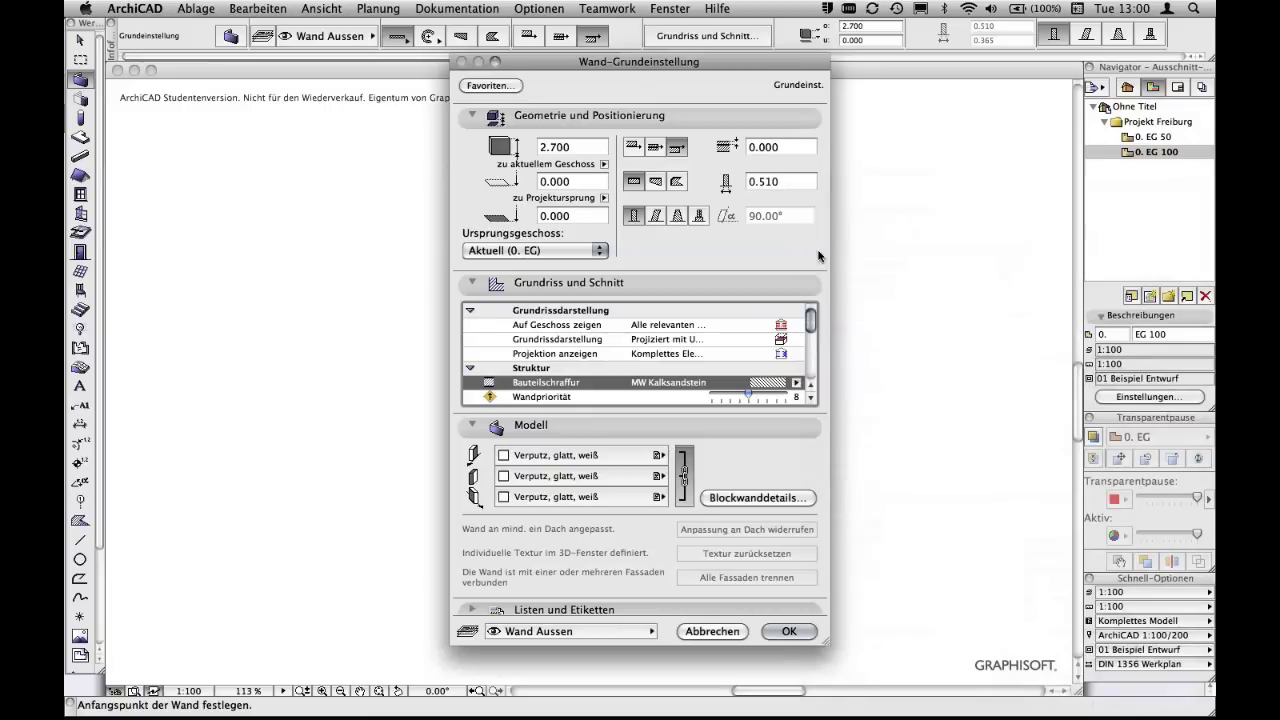
left_click(789, 182)
left_click(789, 182)
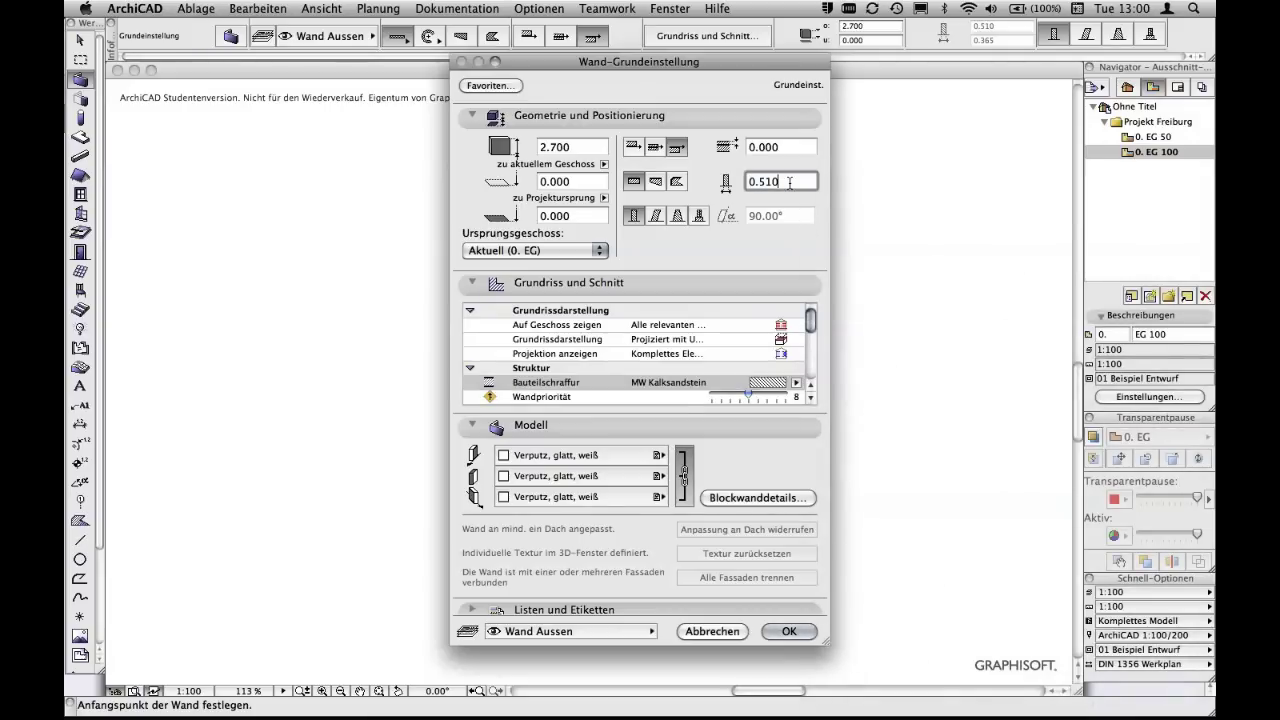
key("BackSpace")
key("BackSpace")
key("BackSpace")
key("BackSpace")
type("24")
key("Return")
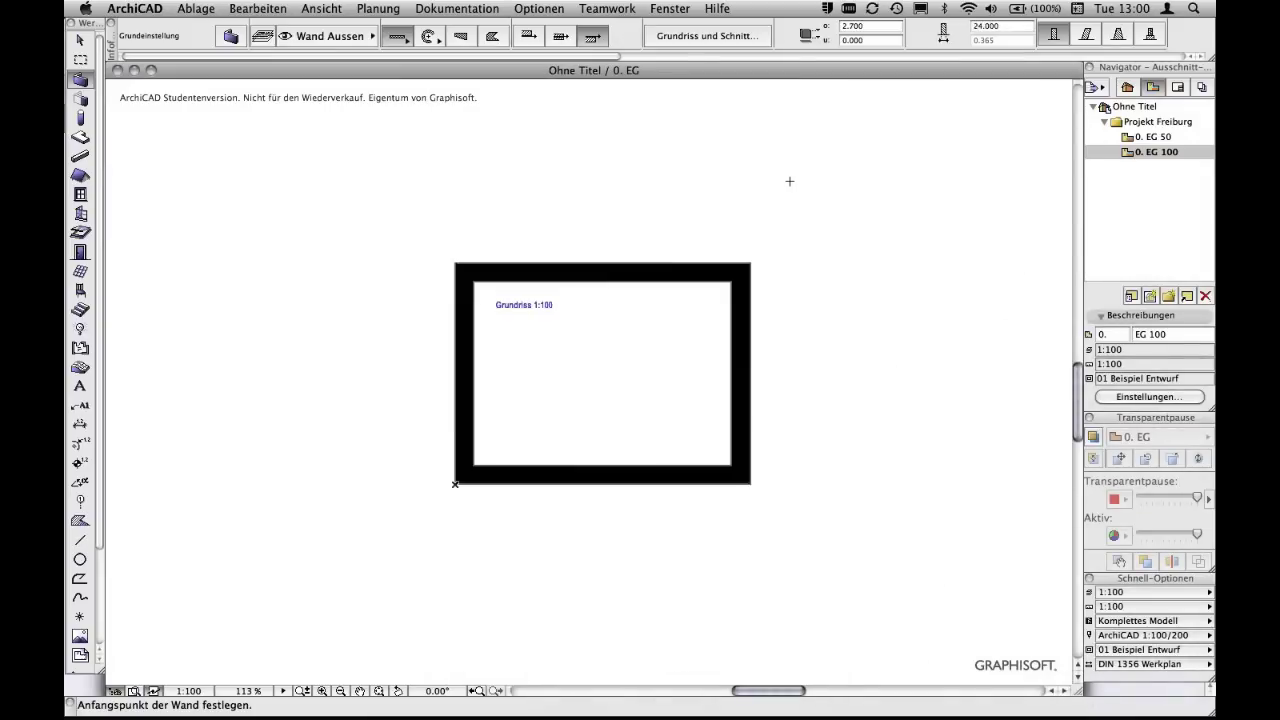
left_click(582, 467)
key("Escape")
Correct the wall default thickness from 24.000 to 0.24
double_click(80, 79)
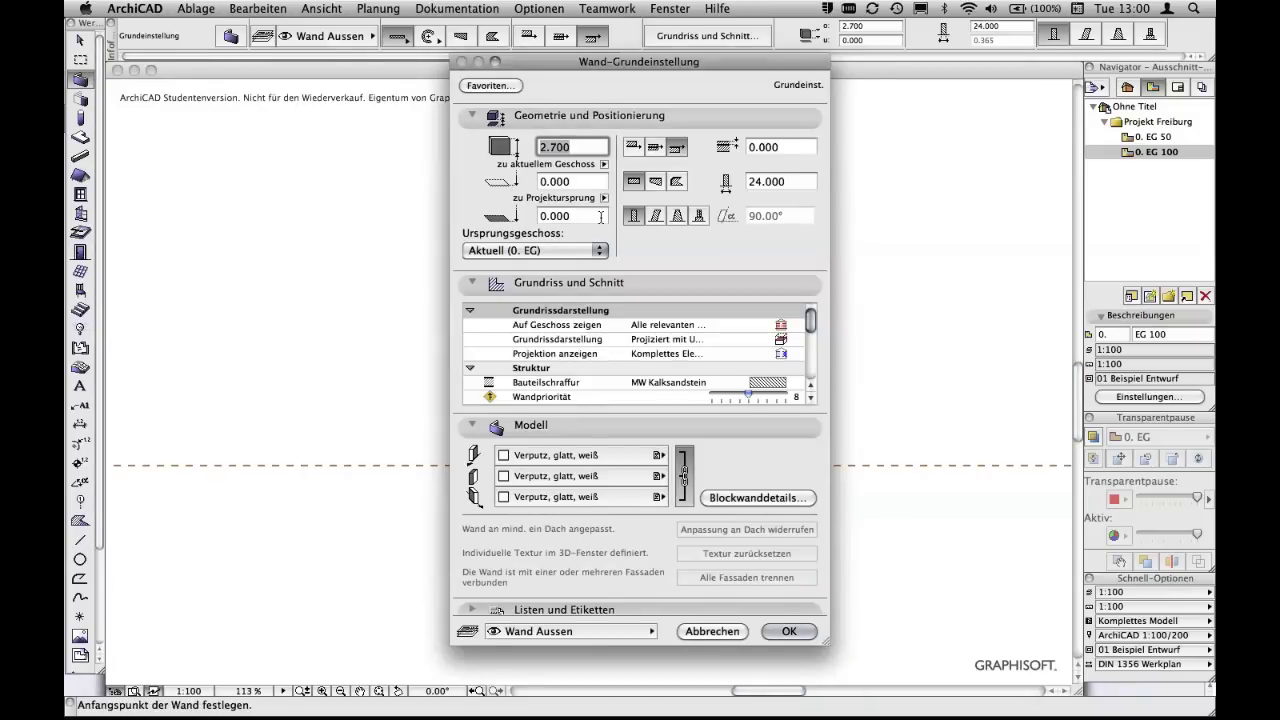
left_click(793, 181)
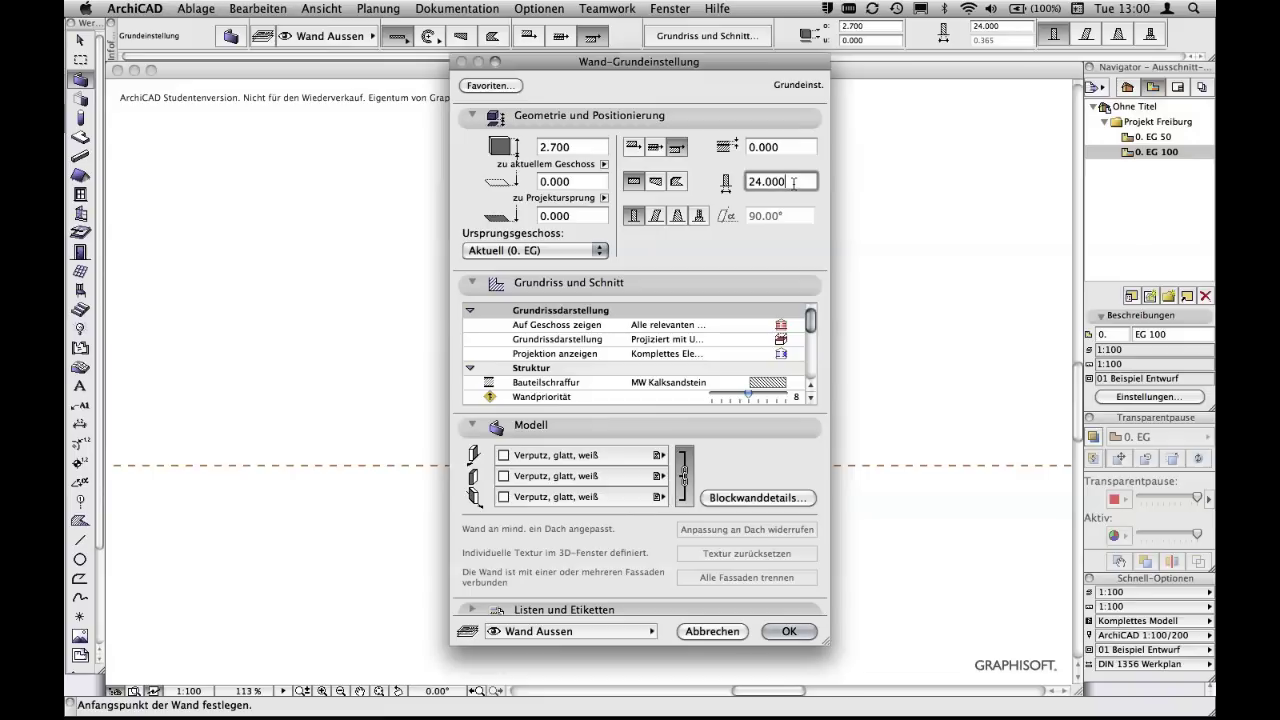
key("BackSpace")
key("BackSpace")
key("BackSpace")
key("BackSpace")
key("BackSpace")
key("BackSpace")
type("0")
type(".24")
key("Return")
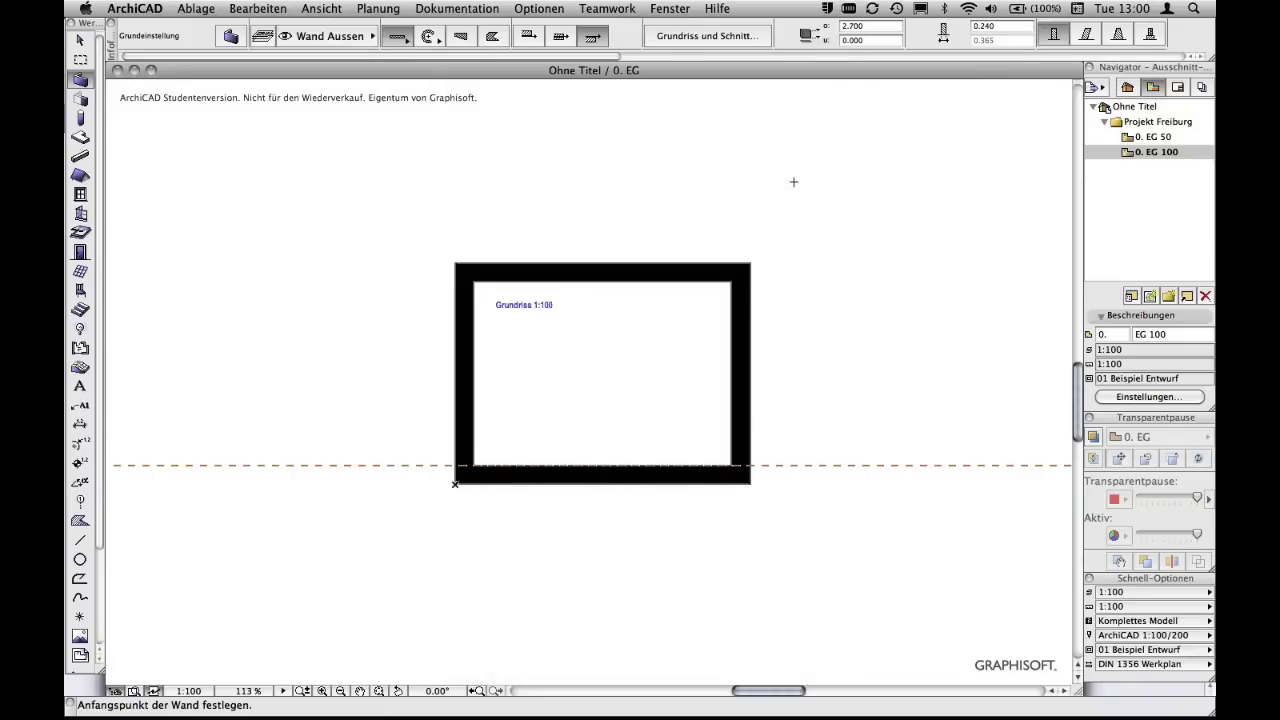
Draw a vertical interior wall from the bottom to the top wall, then open sheet A-01 and select its lower drawing
left_click(640, 464)
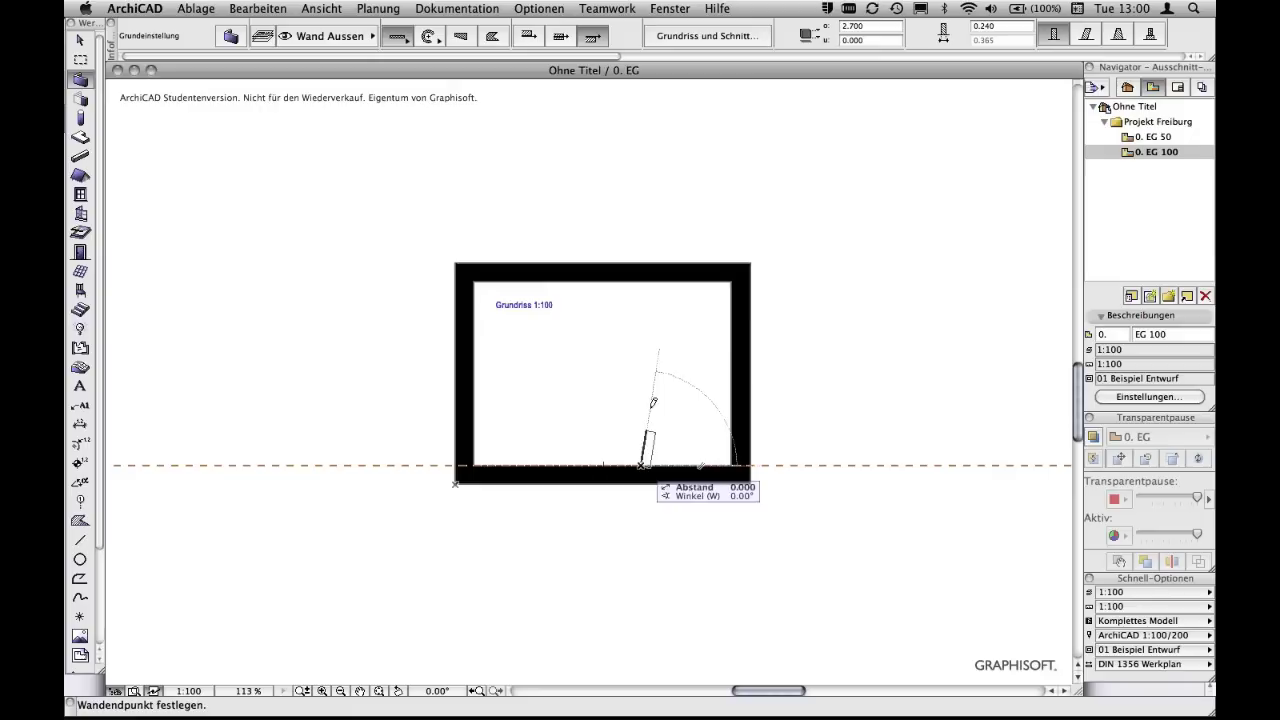
left_click(646, 281)
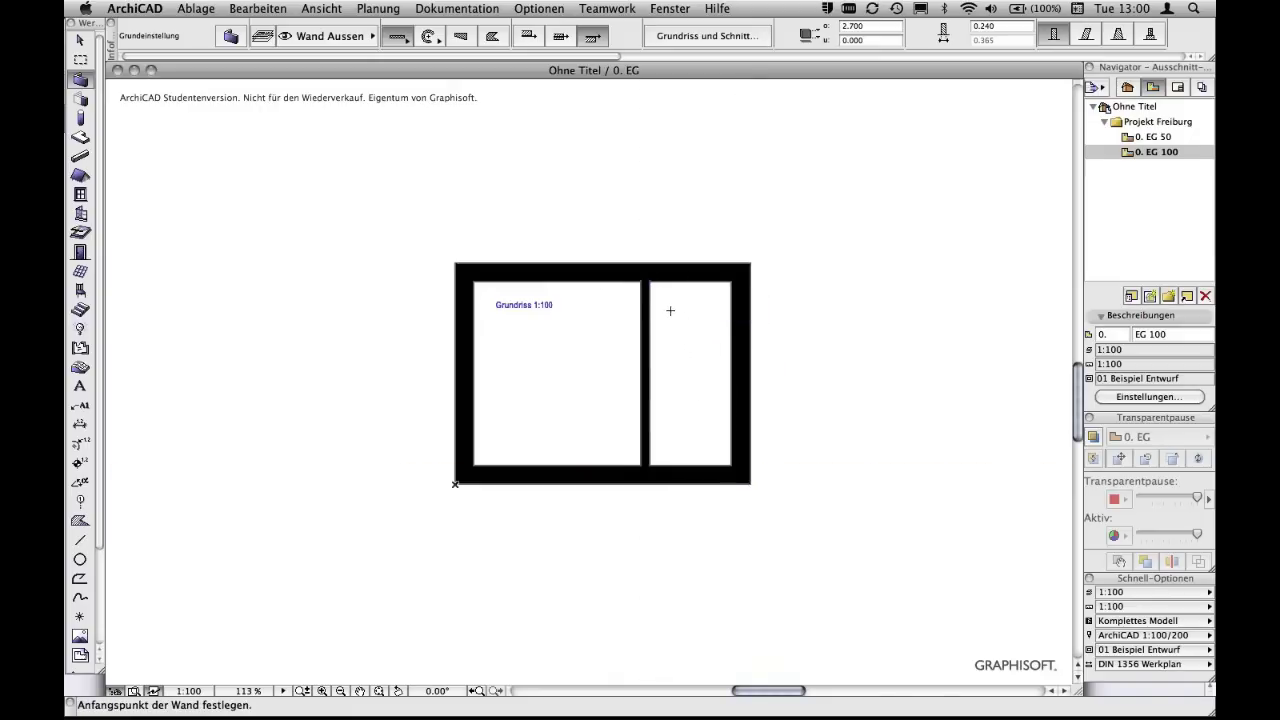
left_click(1177, 88)
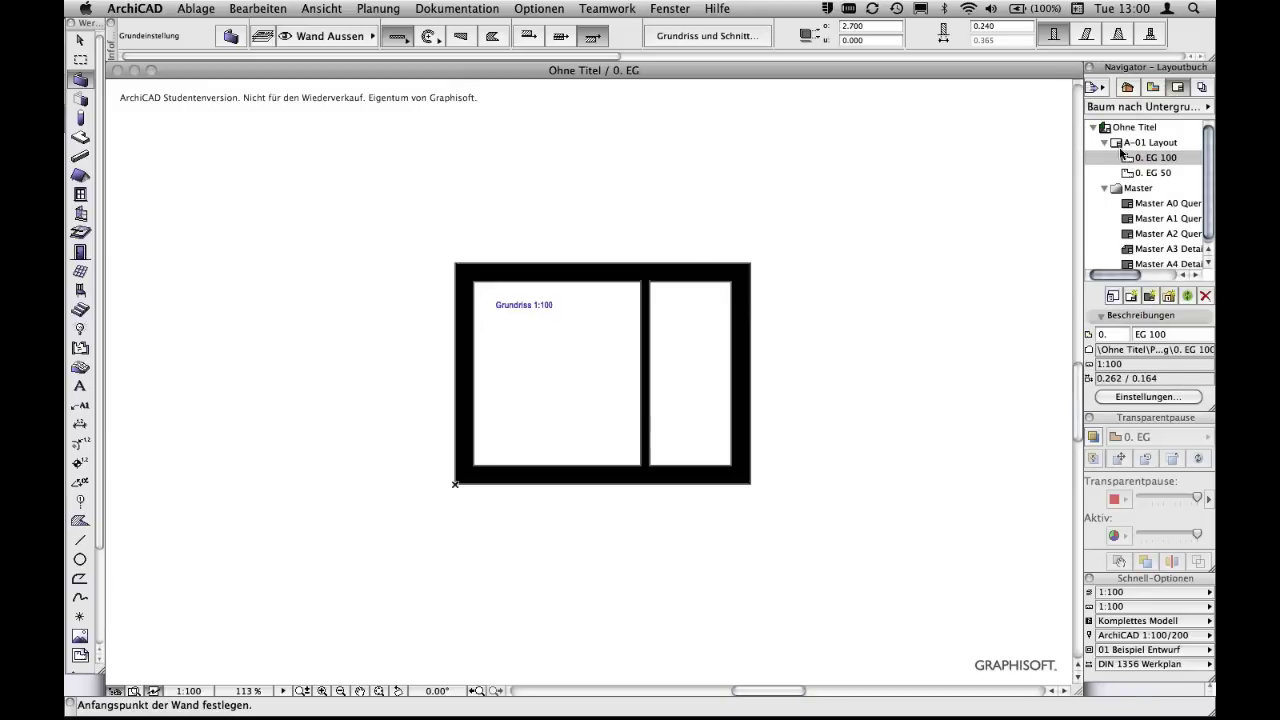
double_click(1122, 143)
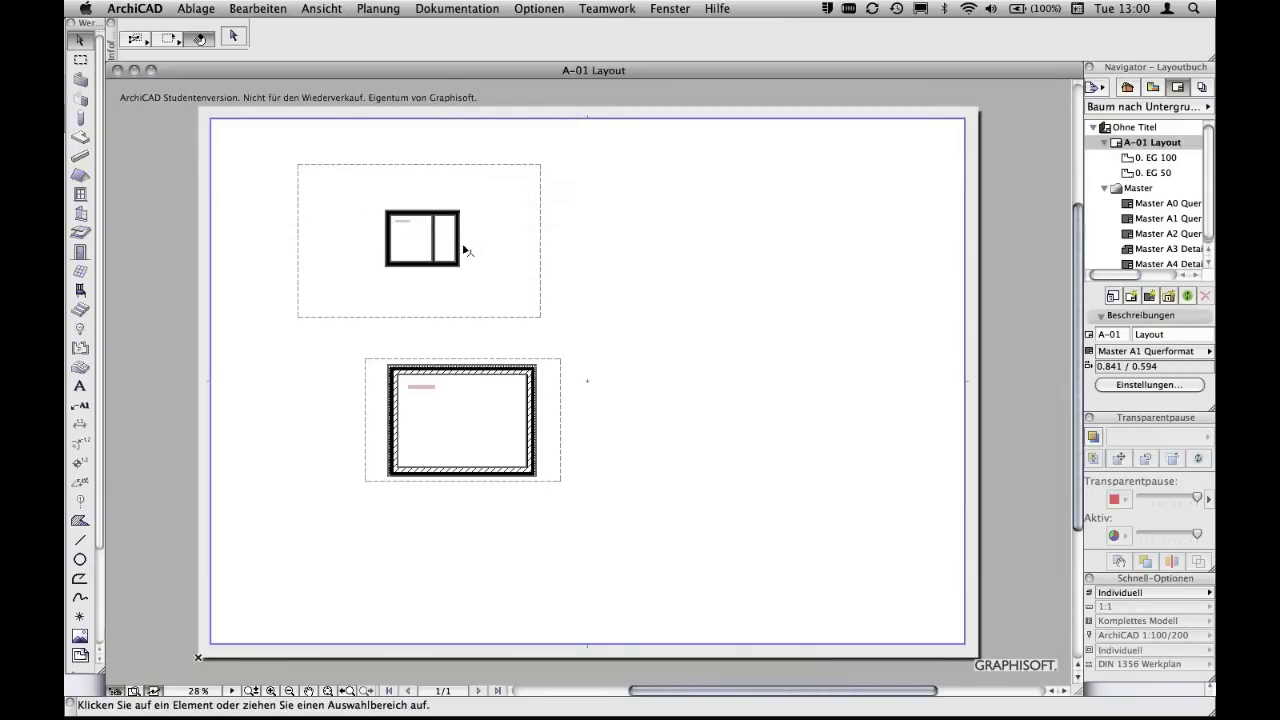
left_click(564, 412)
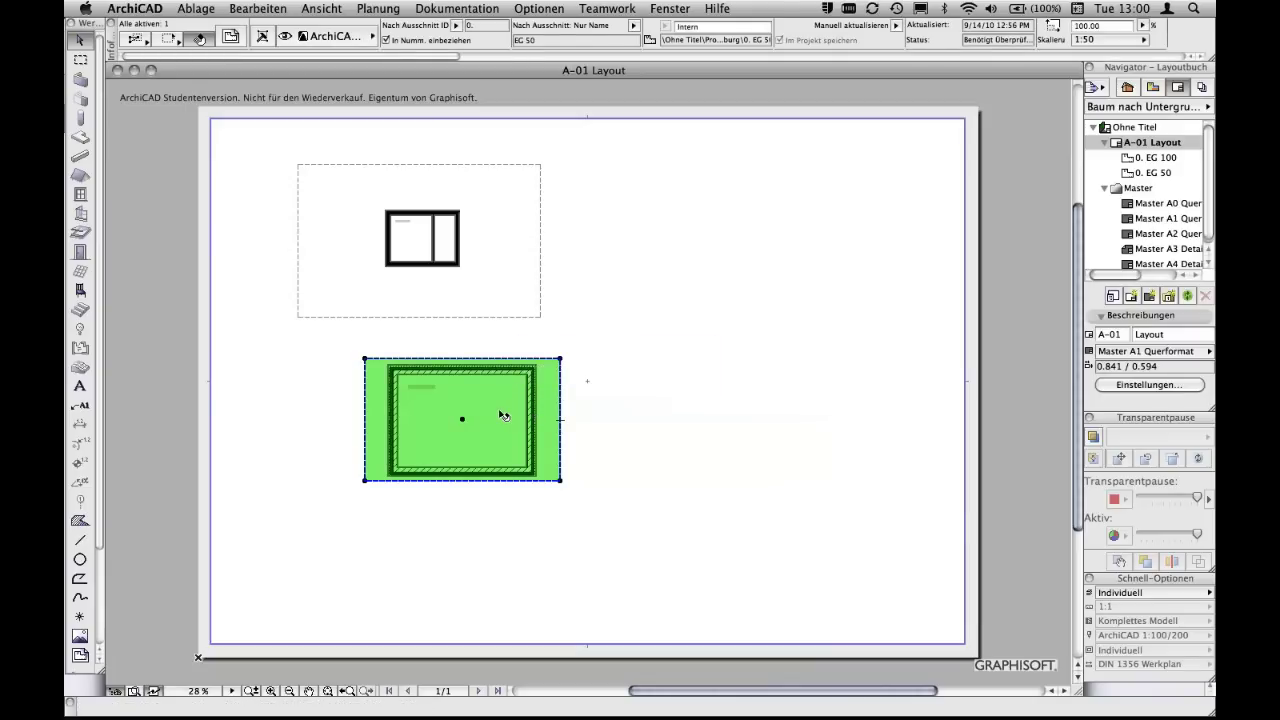
Update the selected EG 50 drawing with Aktualisieren so it shows the new wall, then deselect it
right_click(500, 414)
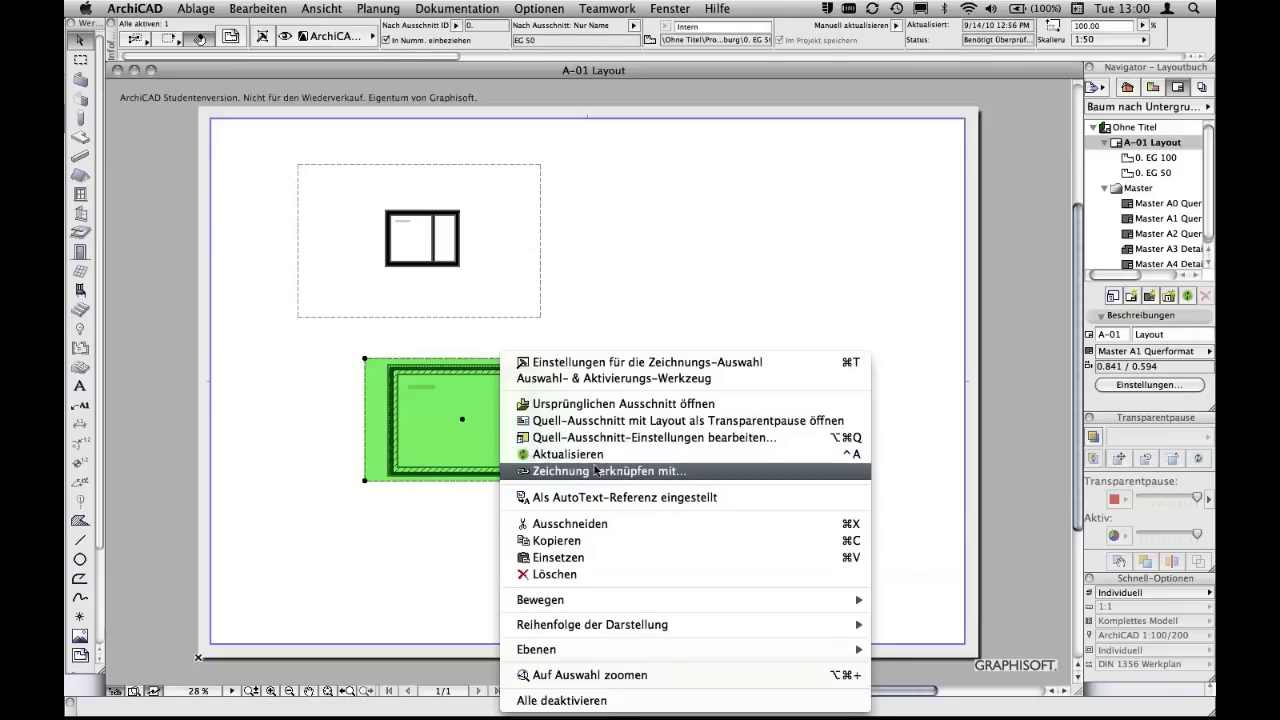
left_click(610, 456)
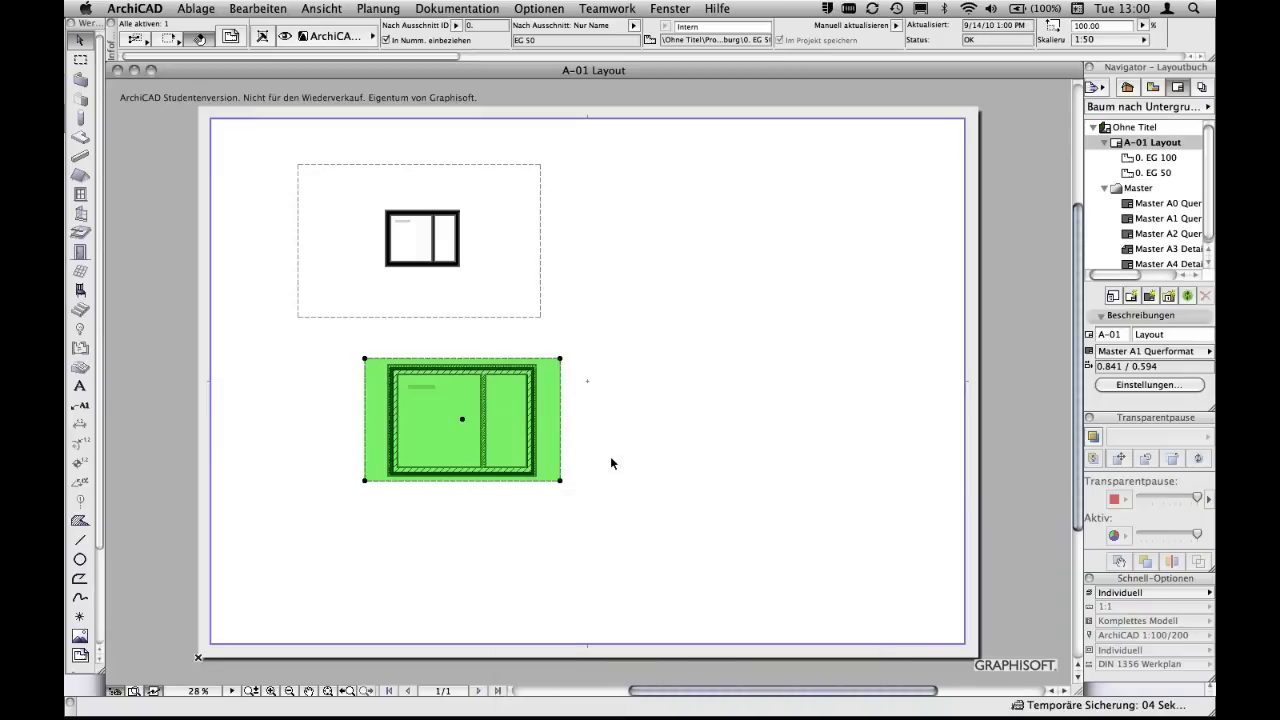
key("Escape")
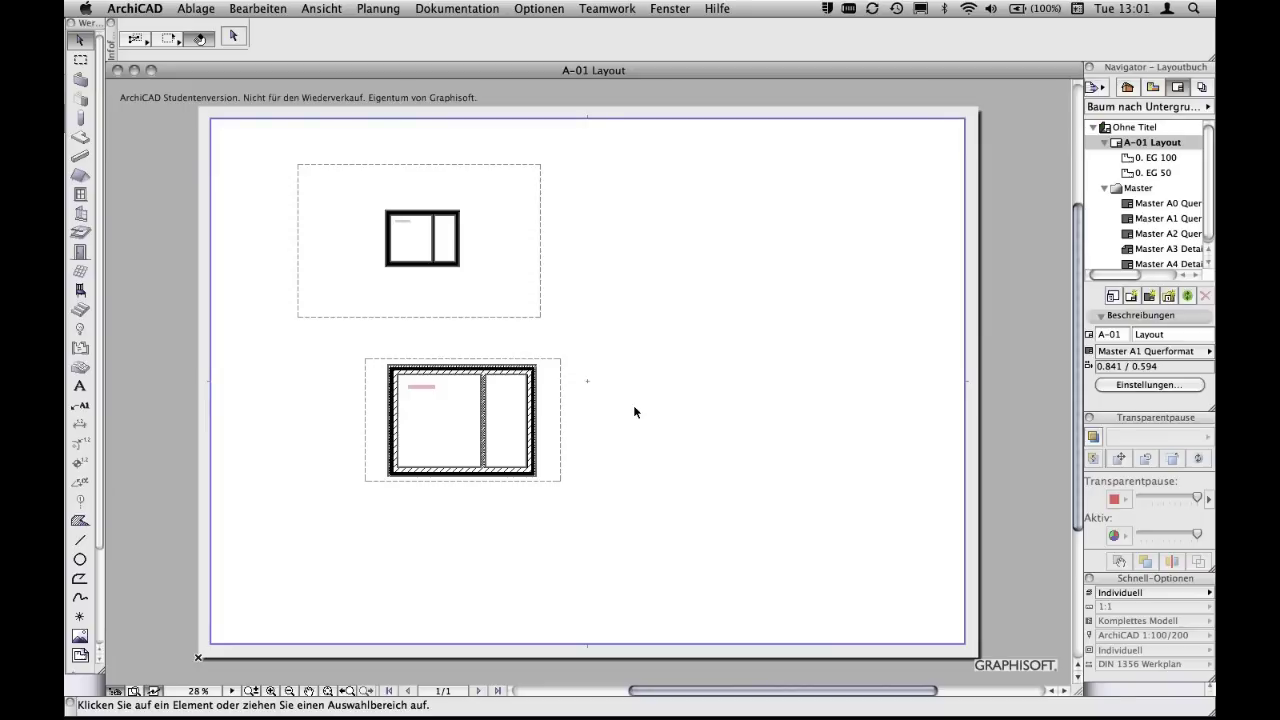
Review the A-01 Layout sheet's Layout-Einstellungen and close them
left_click(1118, 143)
left_click(1147, 386)
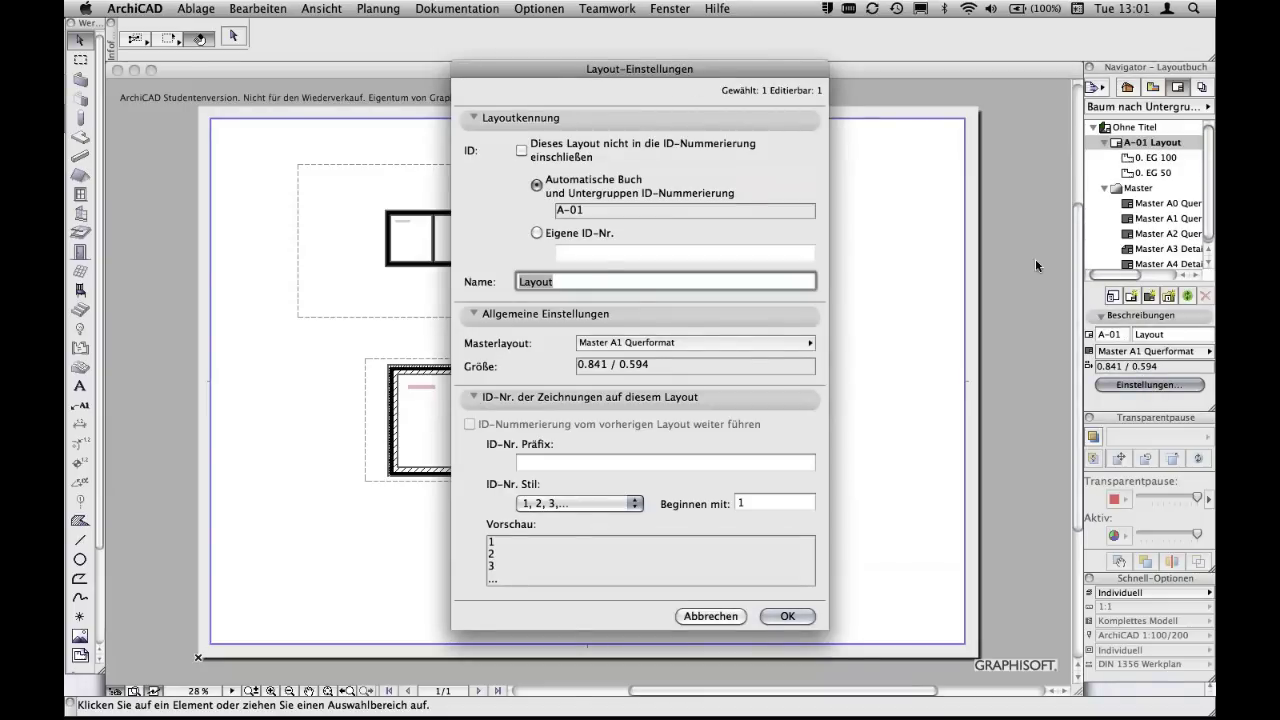
left_click(788, 616)
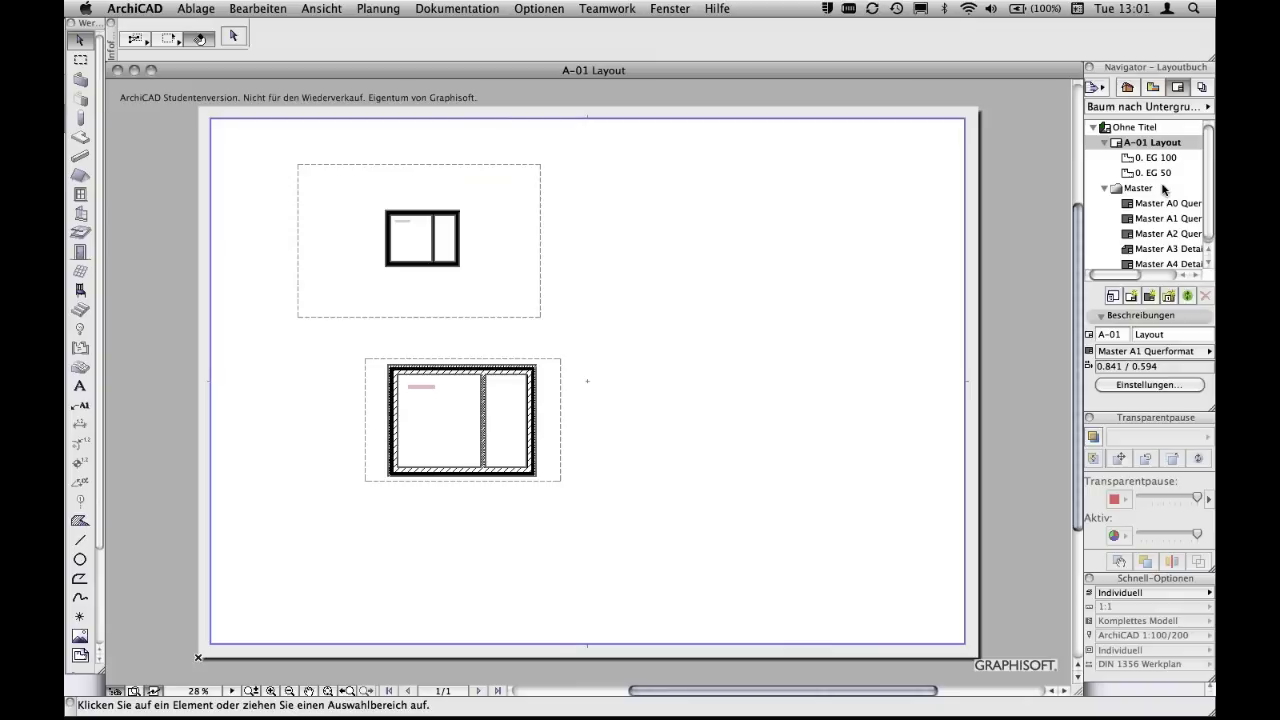
Review the EG 100 drawing's settings and close them
left_click(1131, 160)
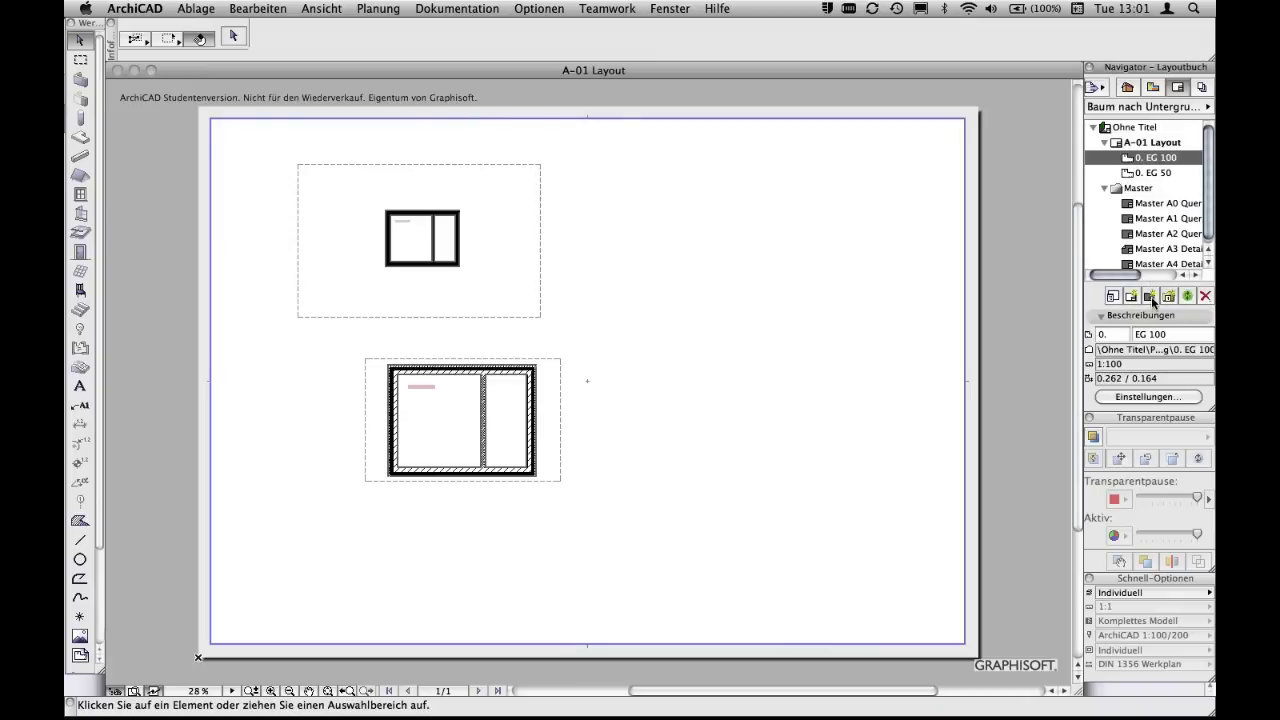
left_click(1157, 396)
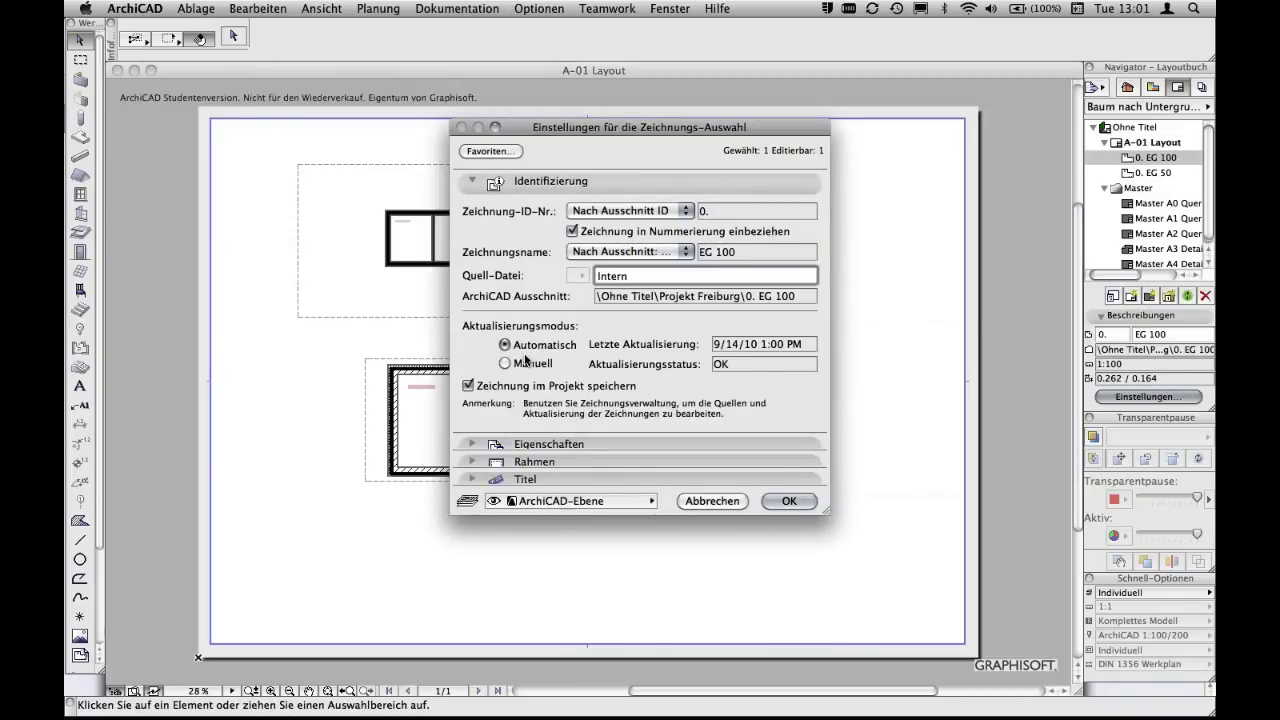
left_click(786, 505)
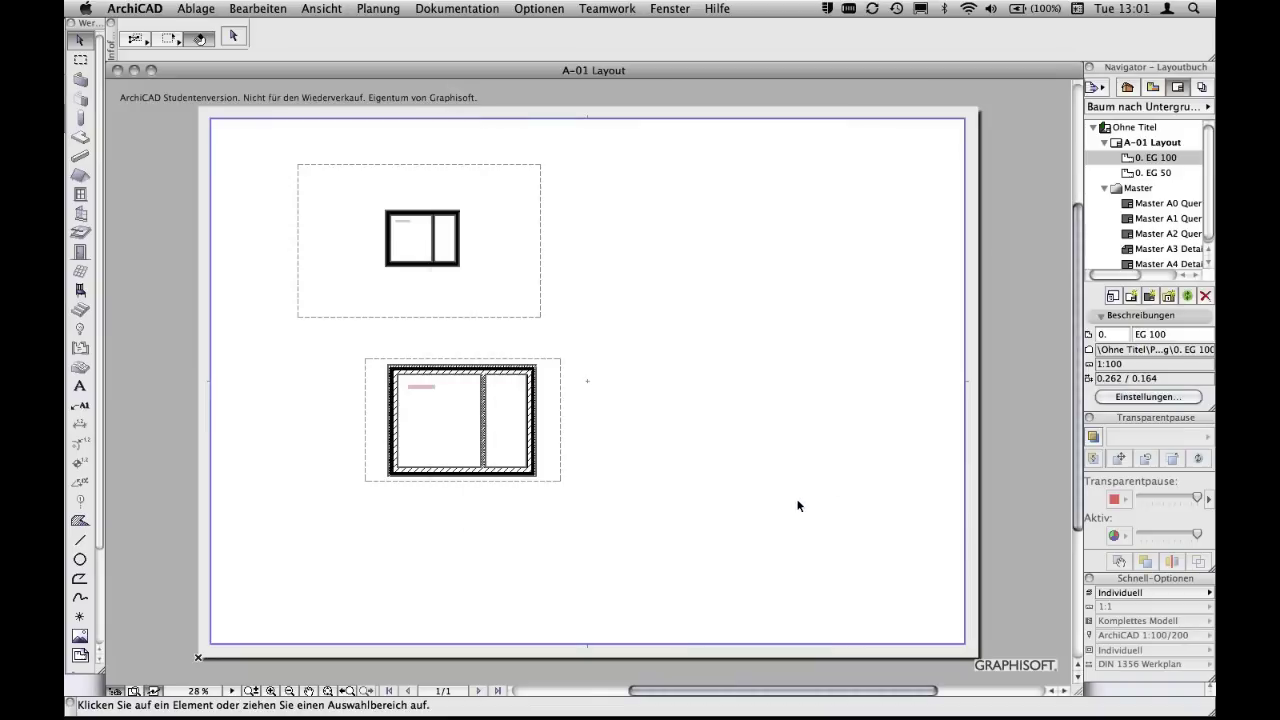
Show the Ausschnitt-Mappe view list and review the EG 100 view's Ausschnitt-Einstellungen
left_click(1153, 88)
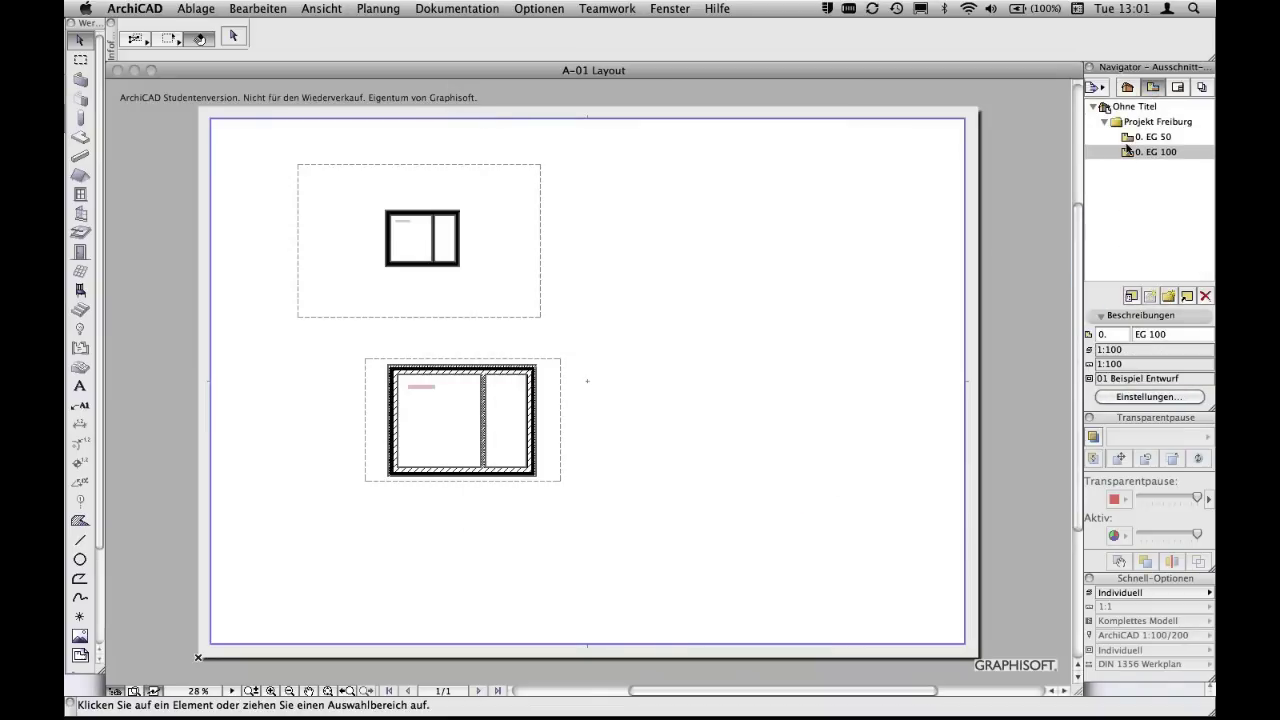
left_click(1148, 396)
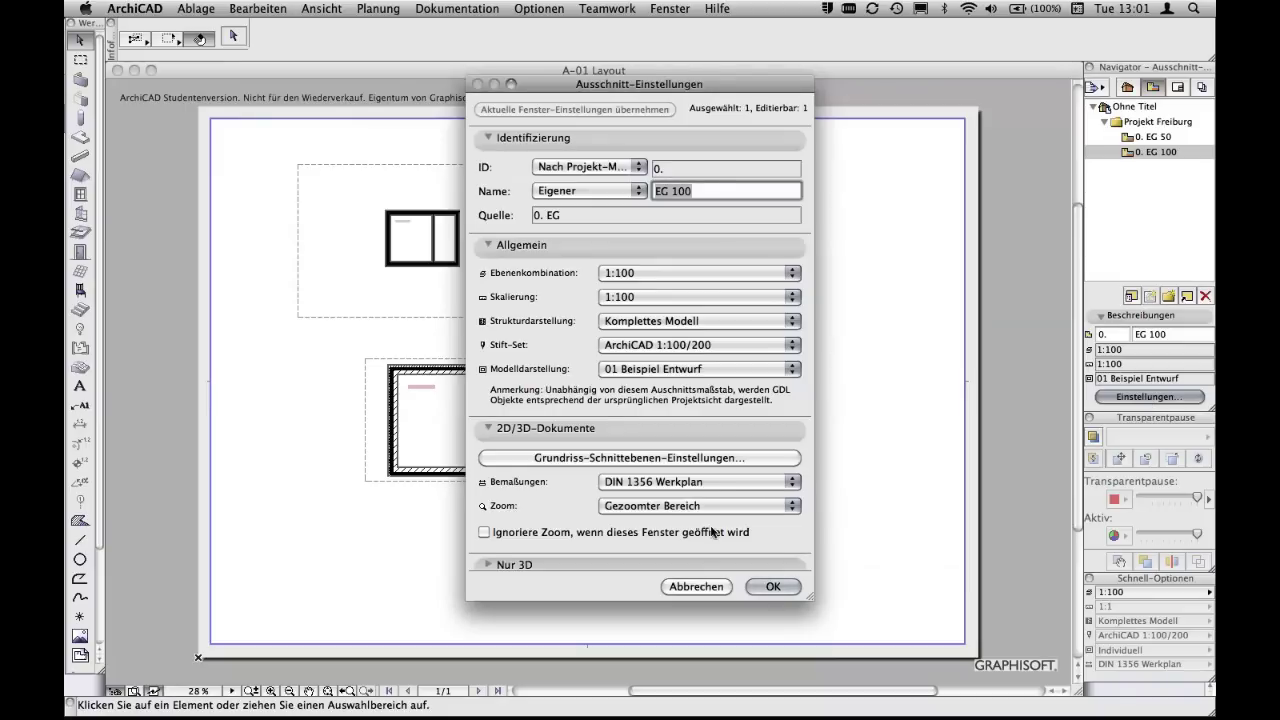
left_click(770, 586)
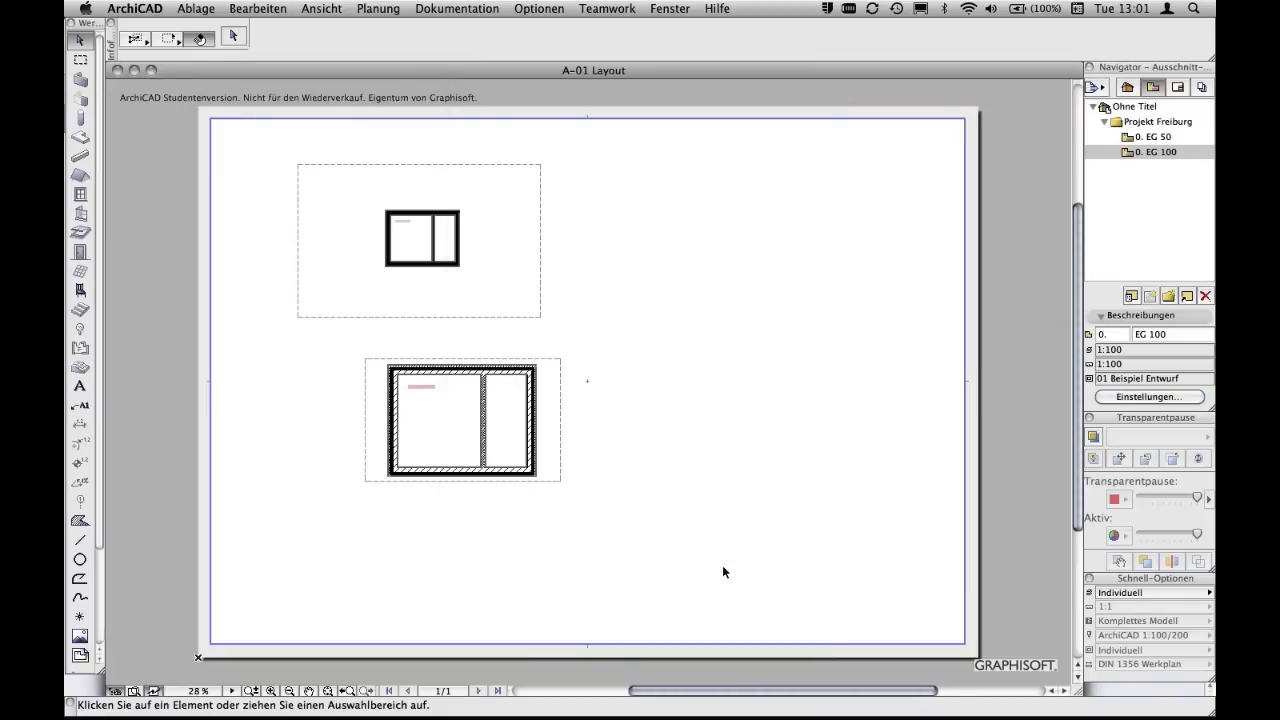